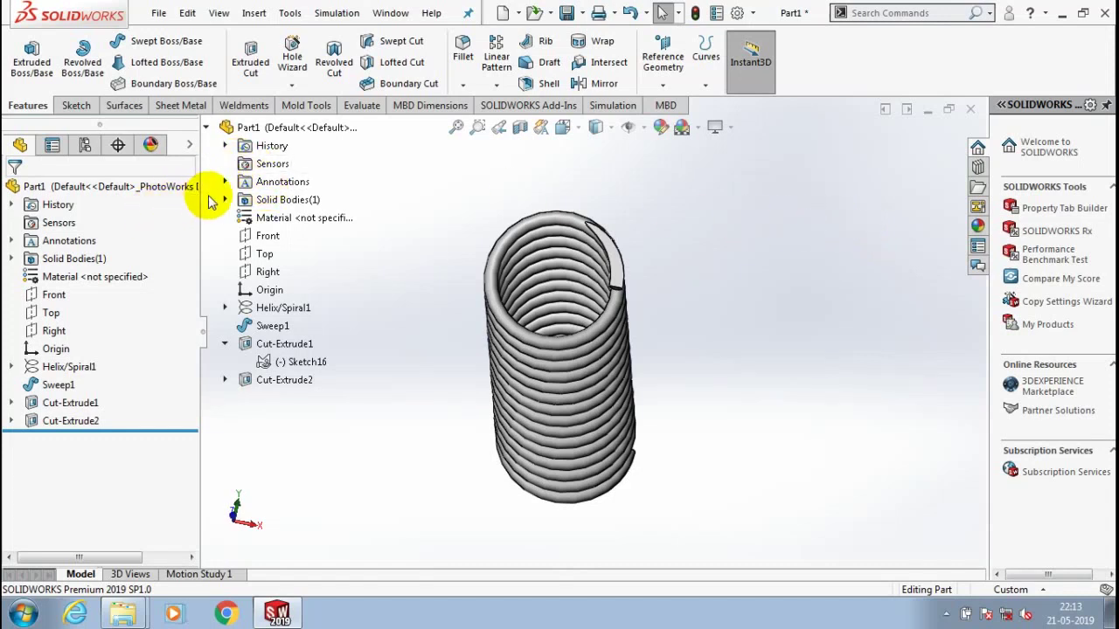
- Collapse the floating feature tree and orbit the coil spring to a tilted side view
left_click(207, 128)
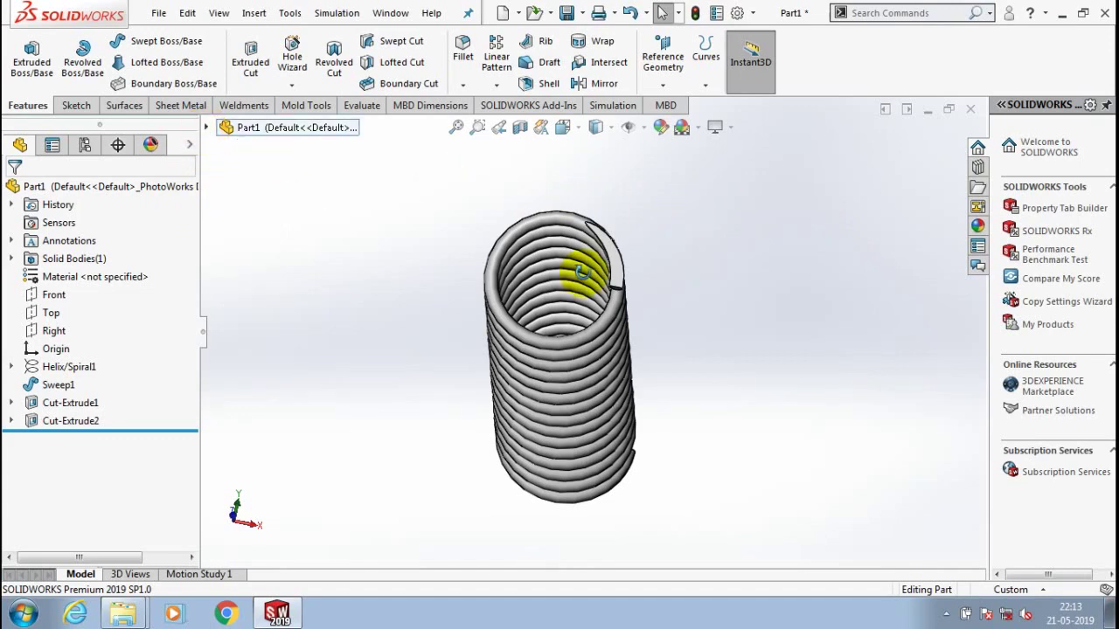
mouse_move(580, 271)
middle_mouse_down()
mouse_move(600, 219)
mouse_move(793, 295)
mouse_move(769, 249)
middle_mouse_up()
- From the Simulation tab, create a new Static study named Static 1
left_click(616, 107)
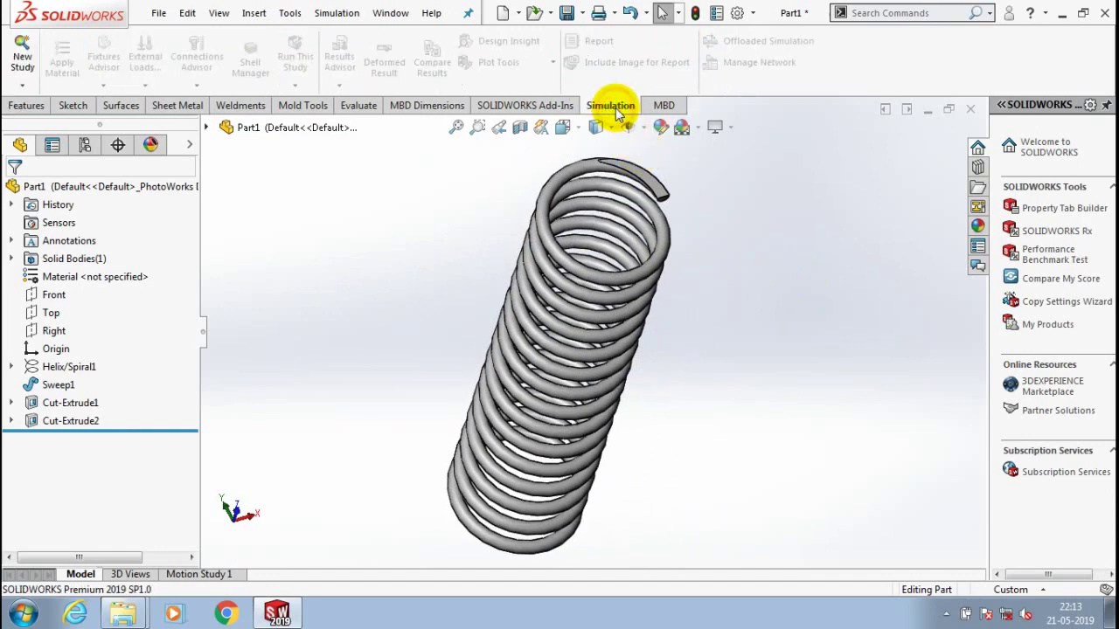
left_click(23, 85)
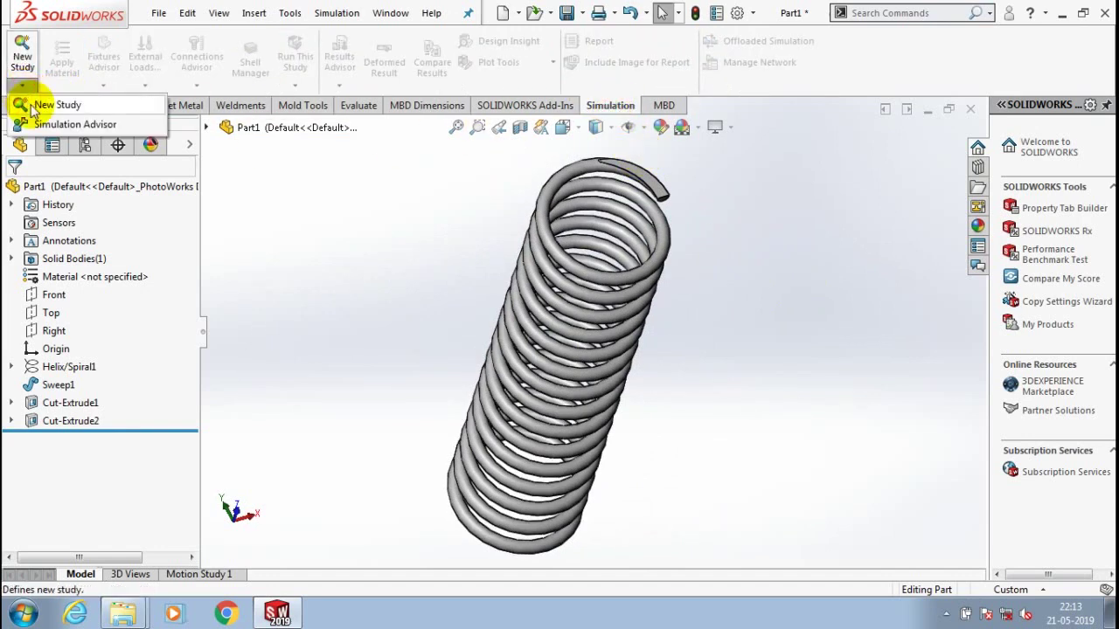
left_click(32, 106)
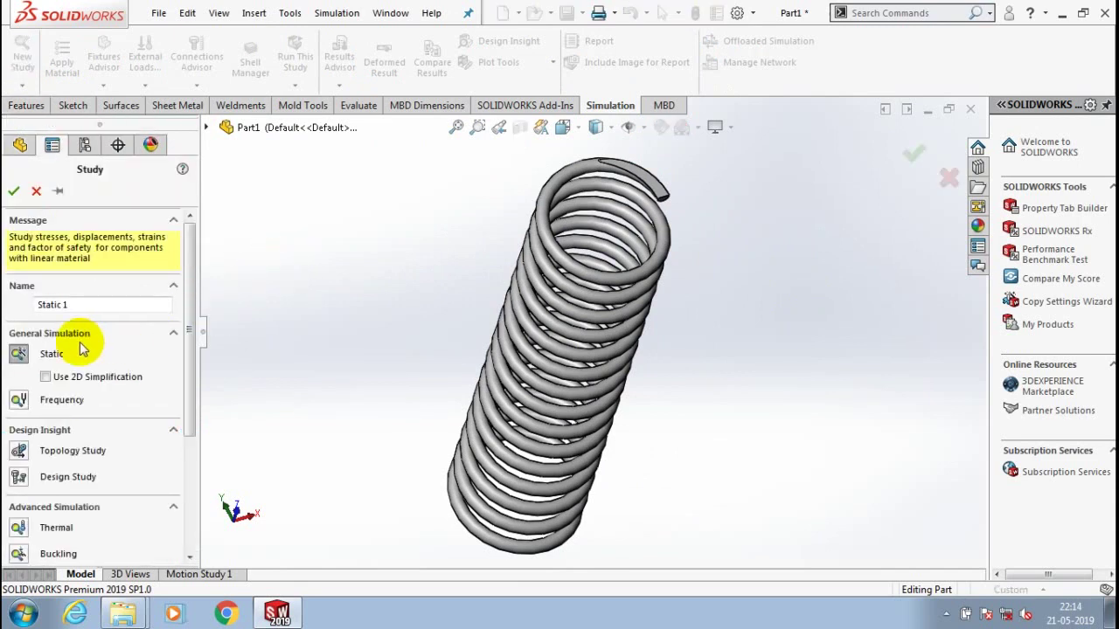
left_click(14, 193)
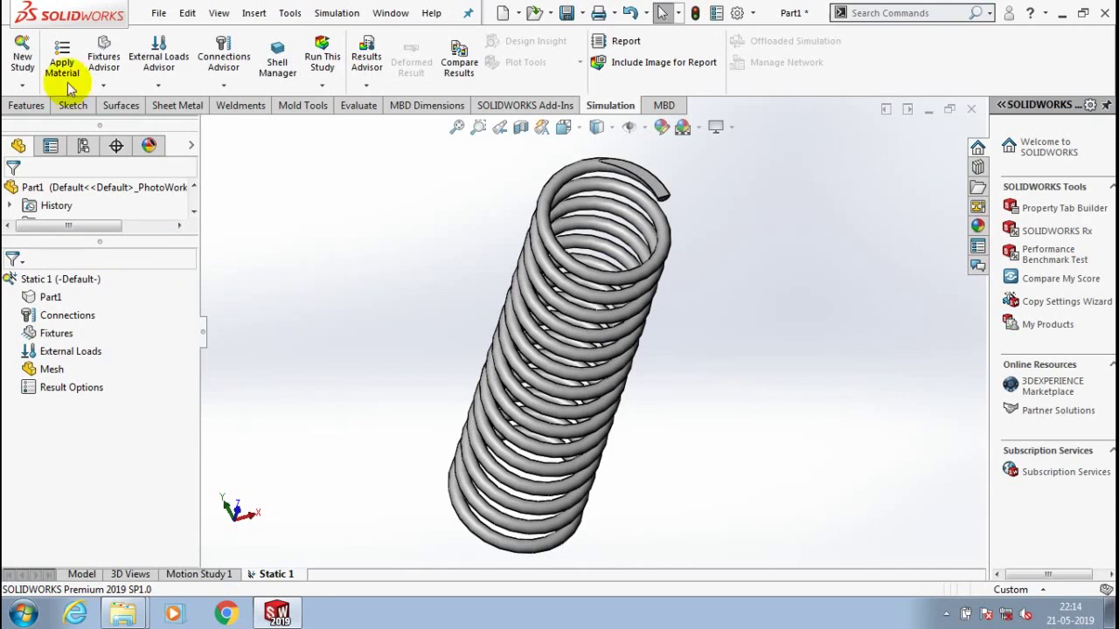
- Apply Alloy Steel to Part1 through Apply/Edit Material, then close the material dialog
left_click(48, 296)
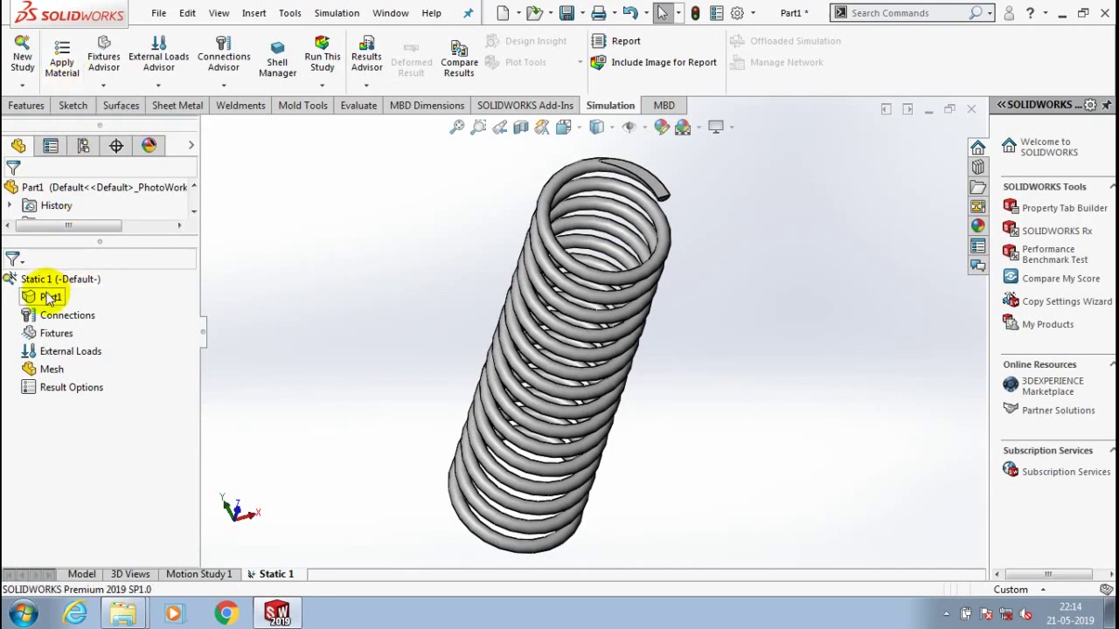
right_click(226, 255)
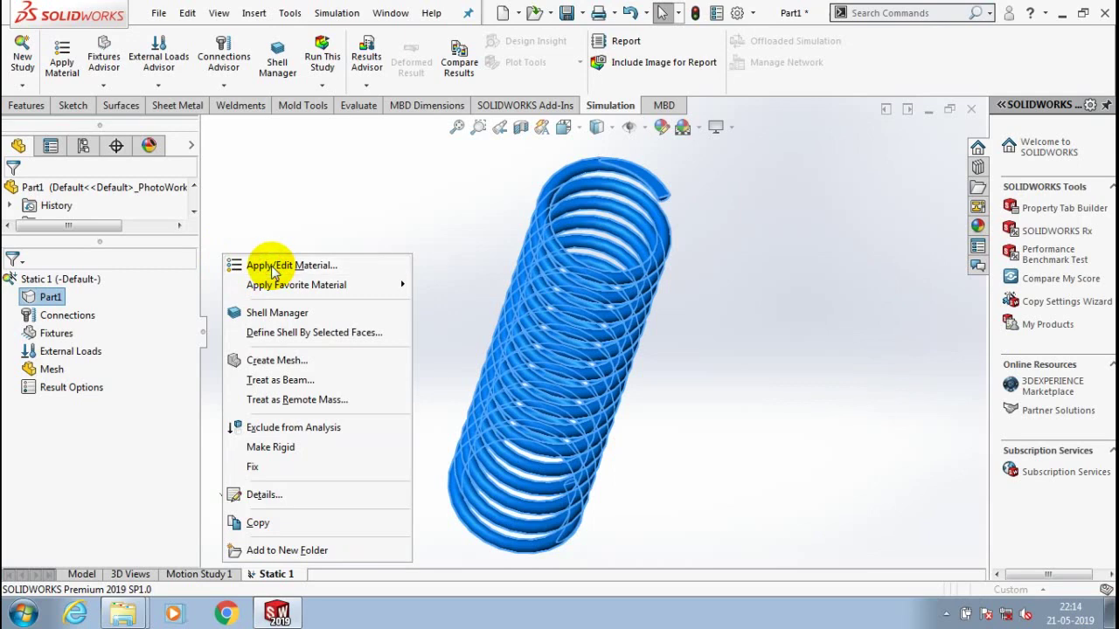
left_click(273, 268)
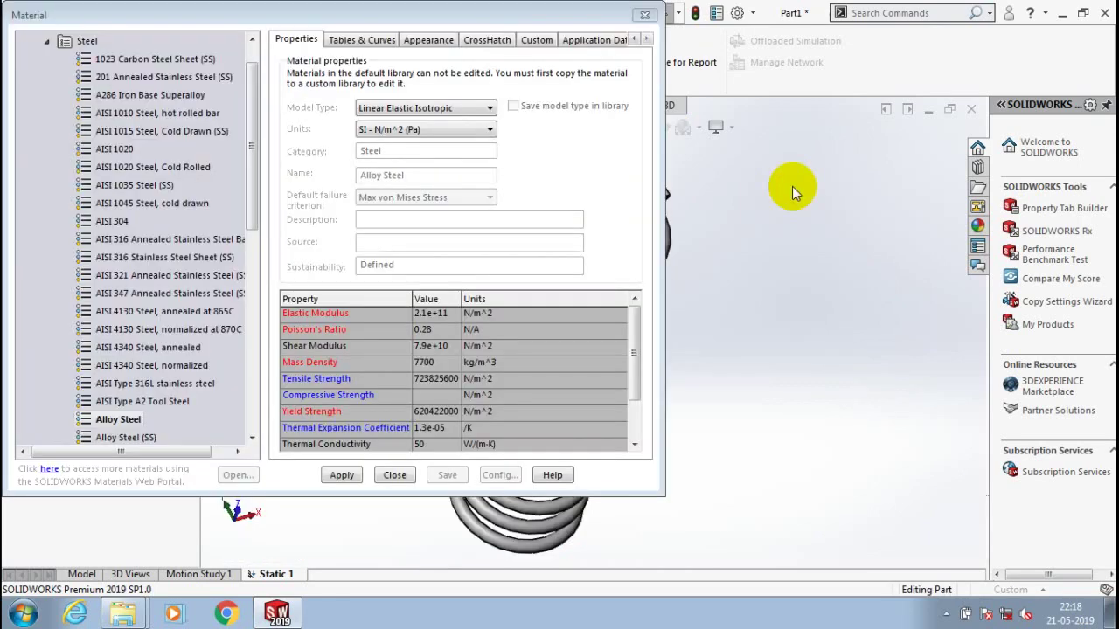
left_click(256, 140)
left_click_drag(256, 140, 252, 176)
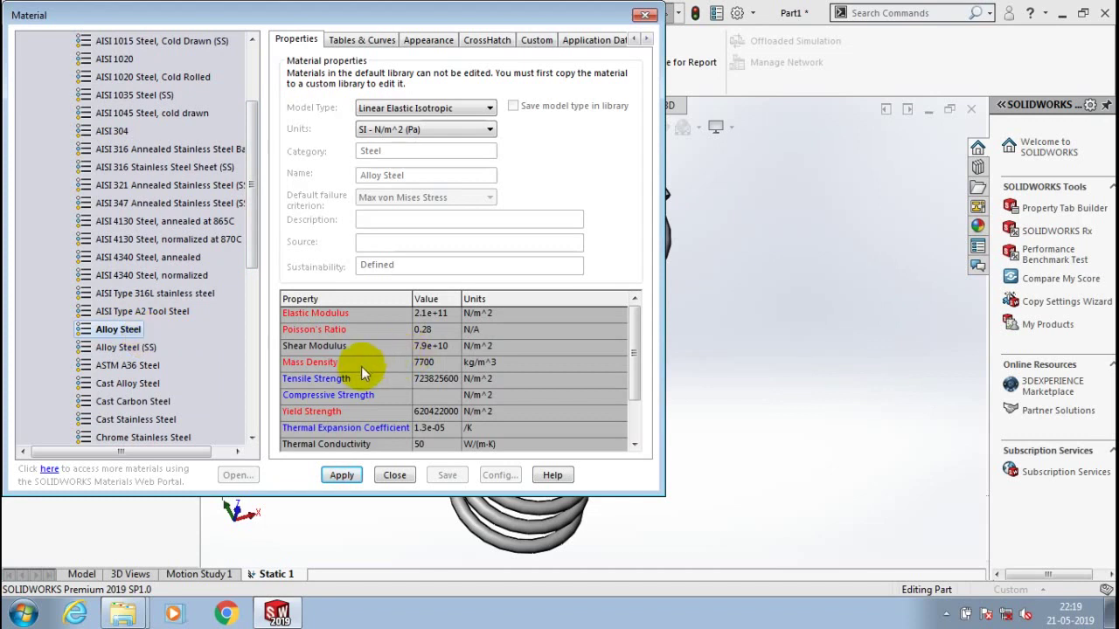
left_click(354, 478)
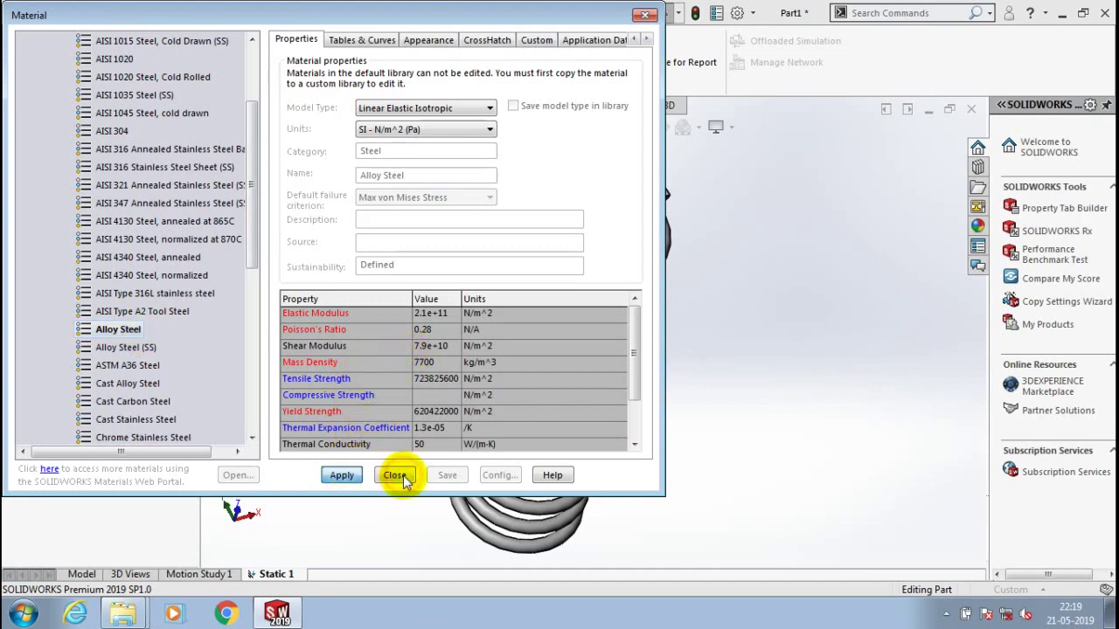
left_click(395, 476)
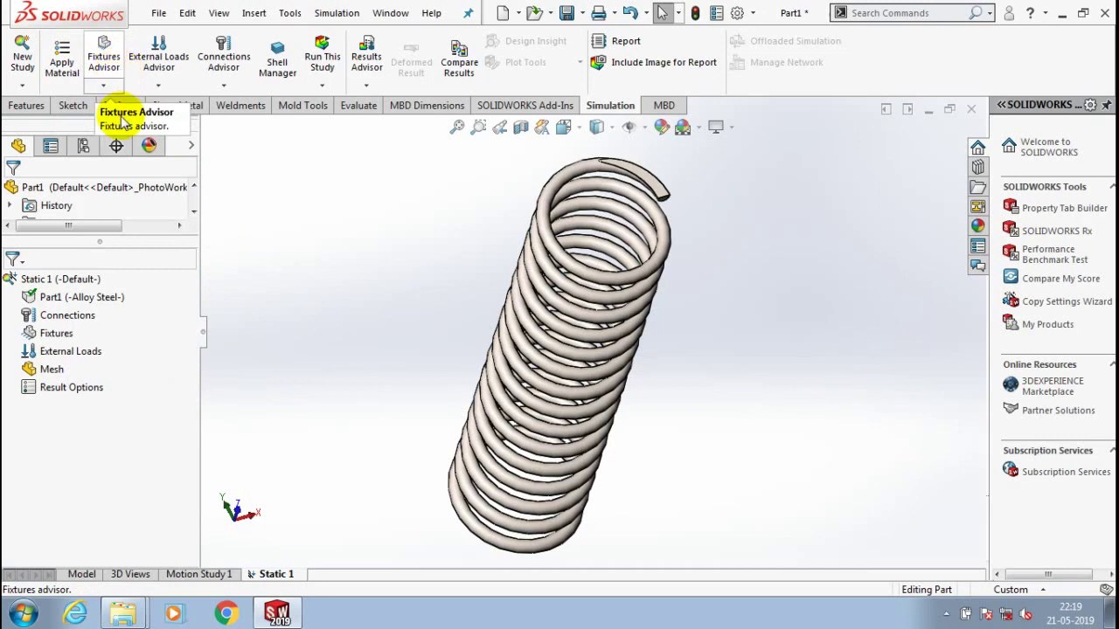
- Add a Fixed Geometry fixture, Fixed-1, on one end face of the spring
left_click(103, 85)
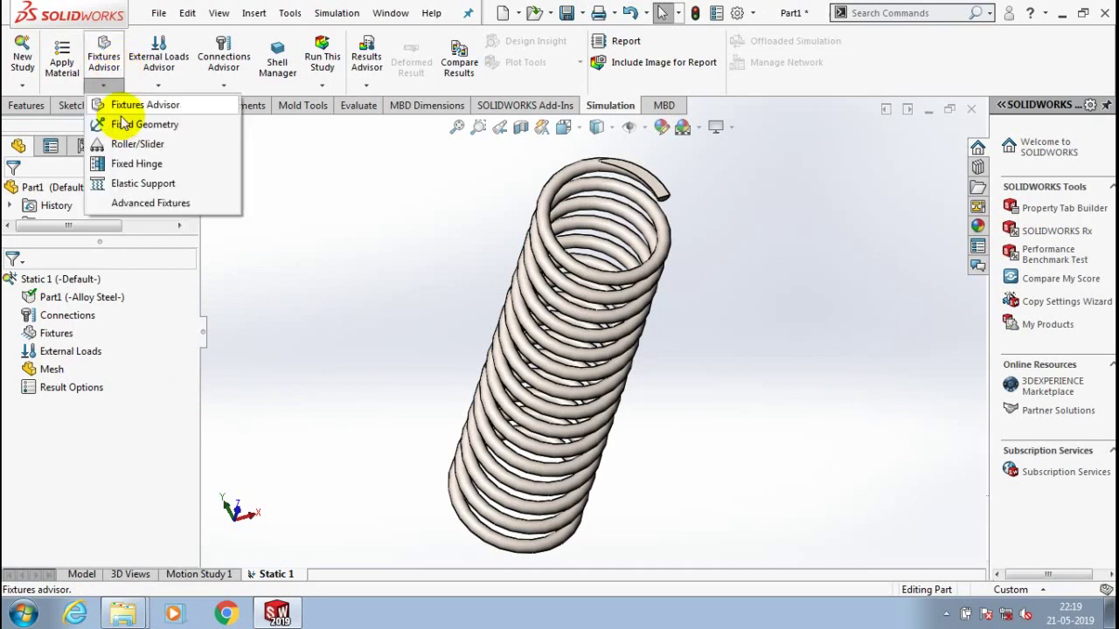
left_click(122, 125)
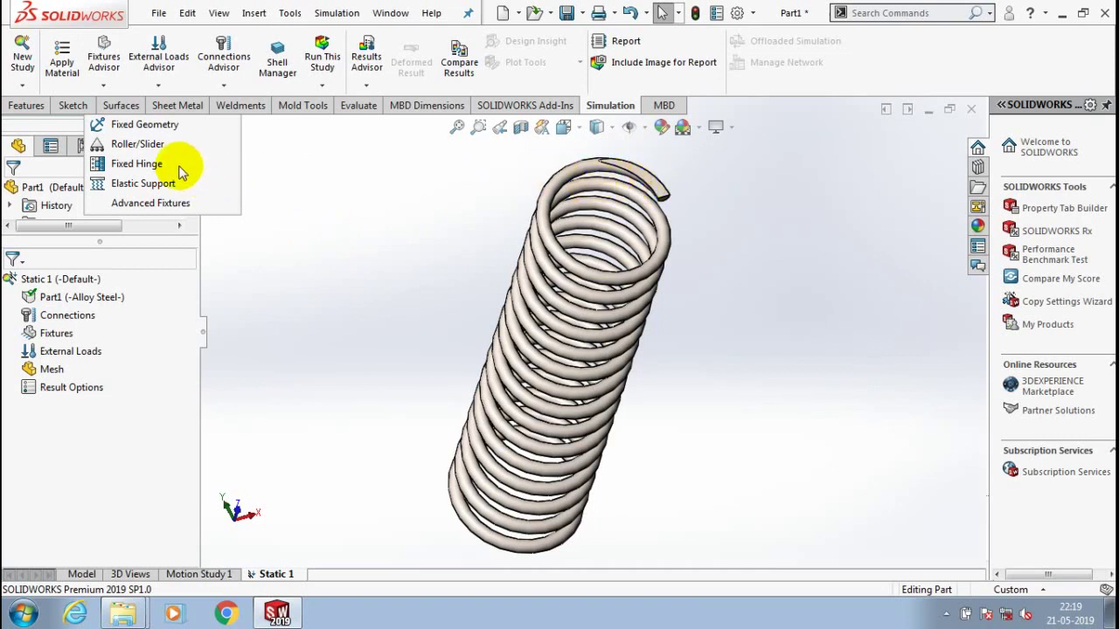
left_click(163, 128)
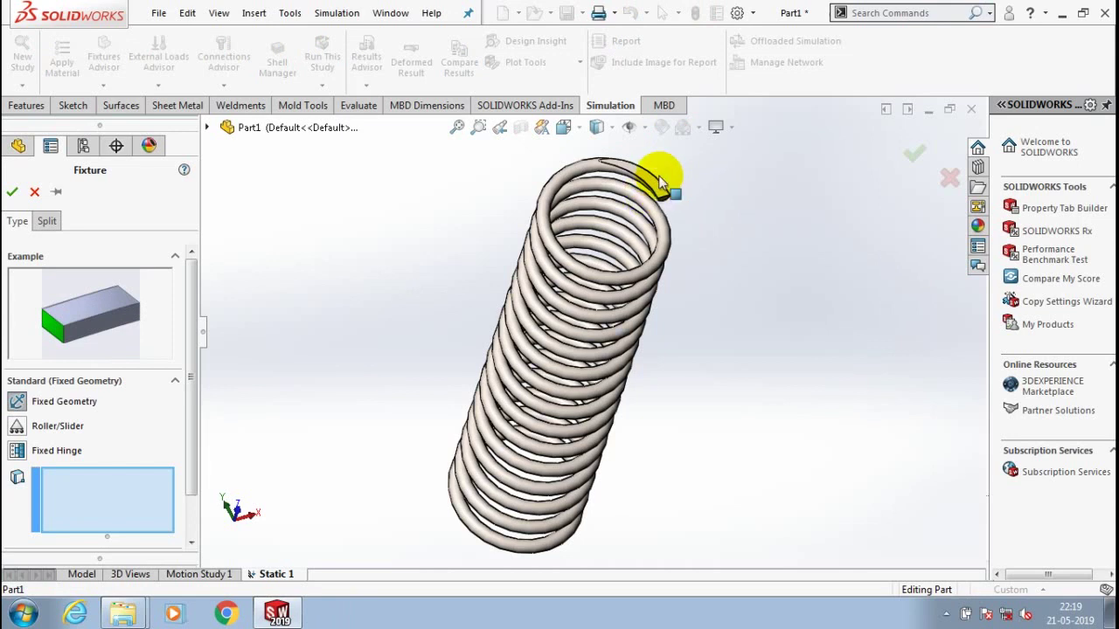
left_click(662, 184)
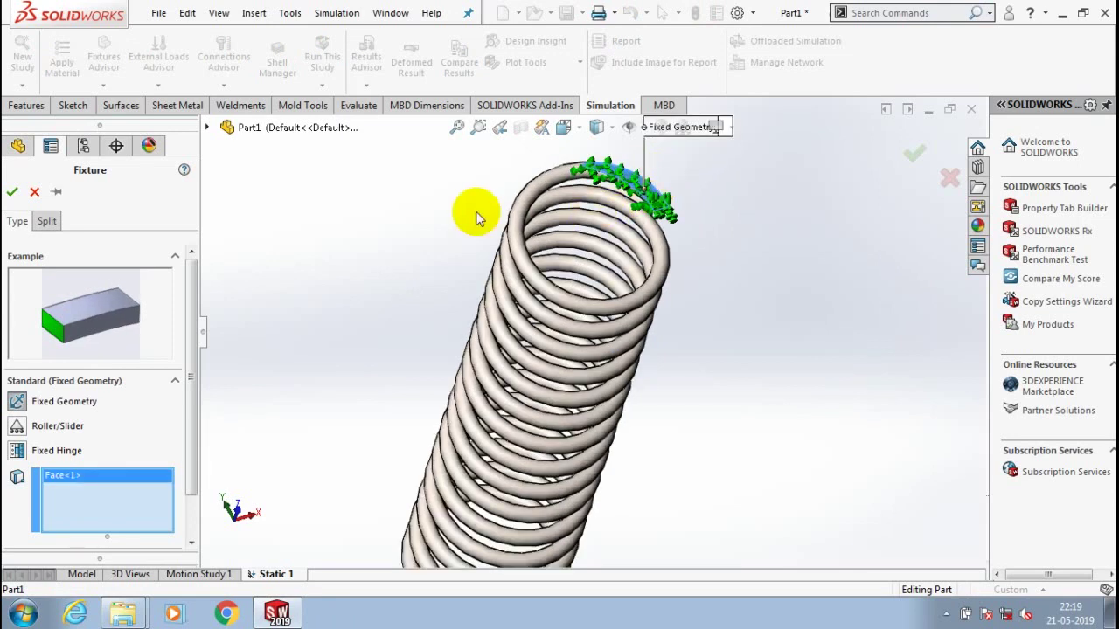
left_click(13, 192)
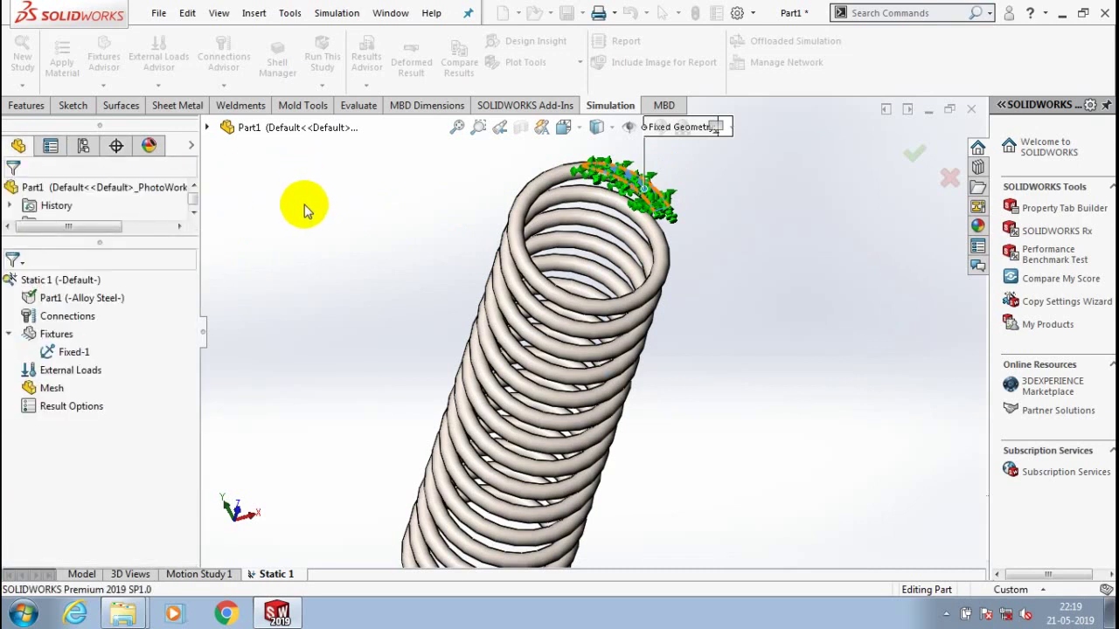
middle_click_drag(353, 253, 602, 146)
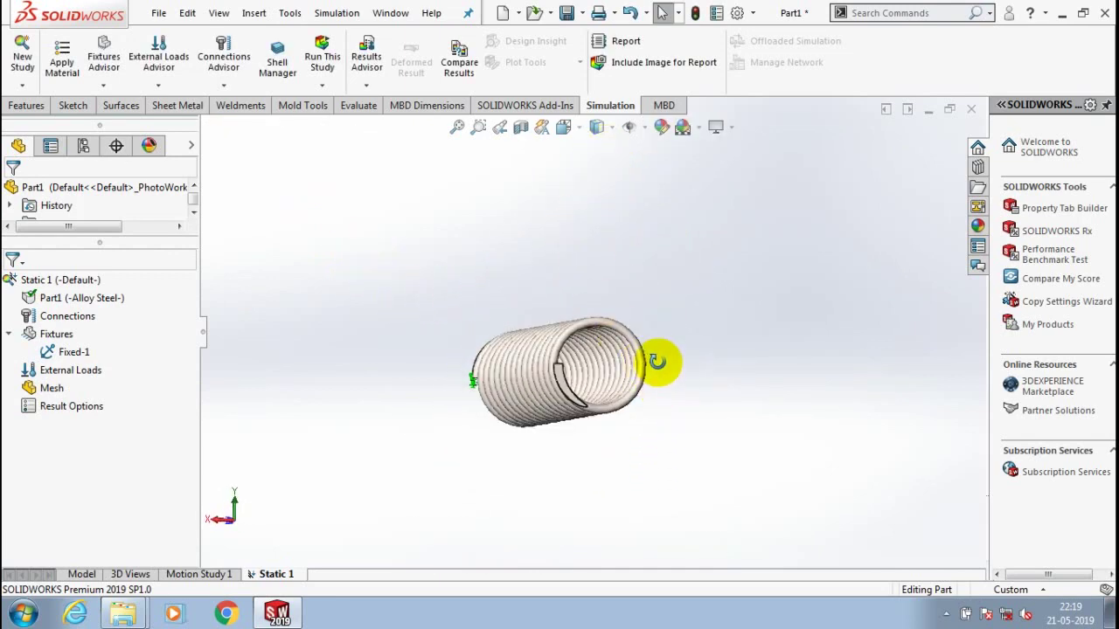
middle_click_drag(680, 425, 666, 345)
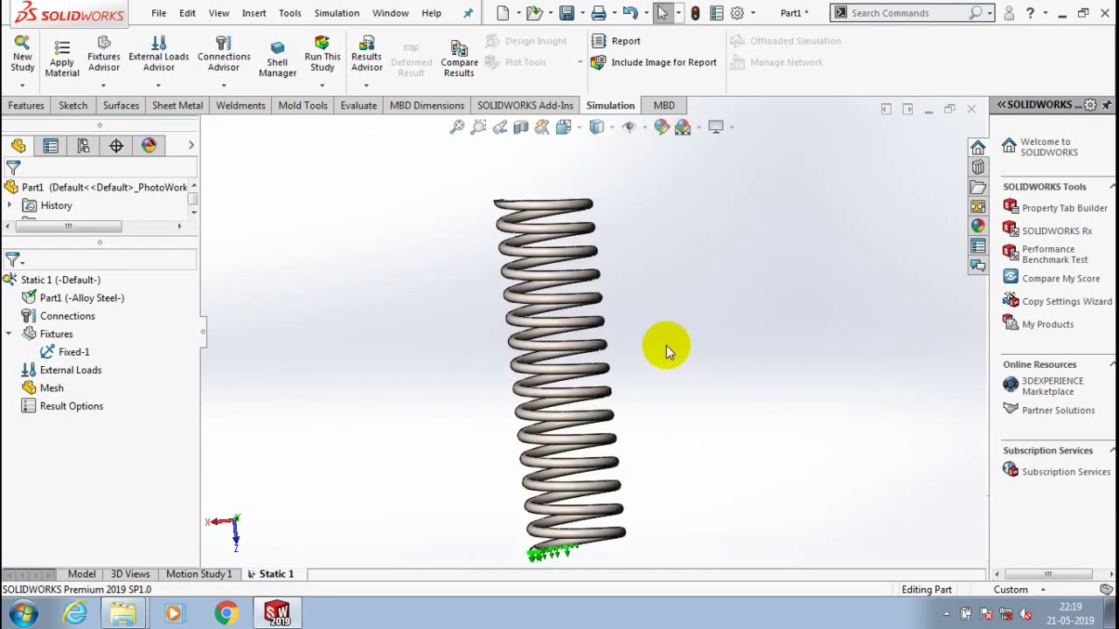
scroll(580, 525, "down", 3)
scroll(569, 540, "down", 3)
scroll(568, 540, "down", 2)
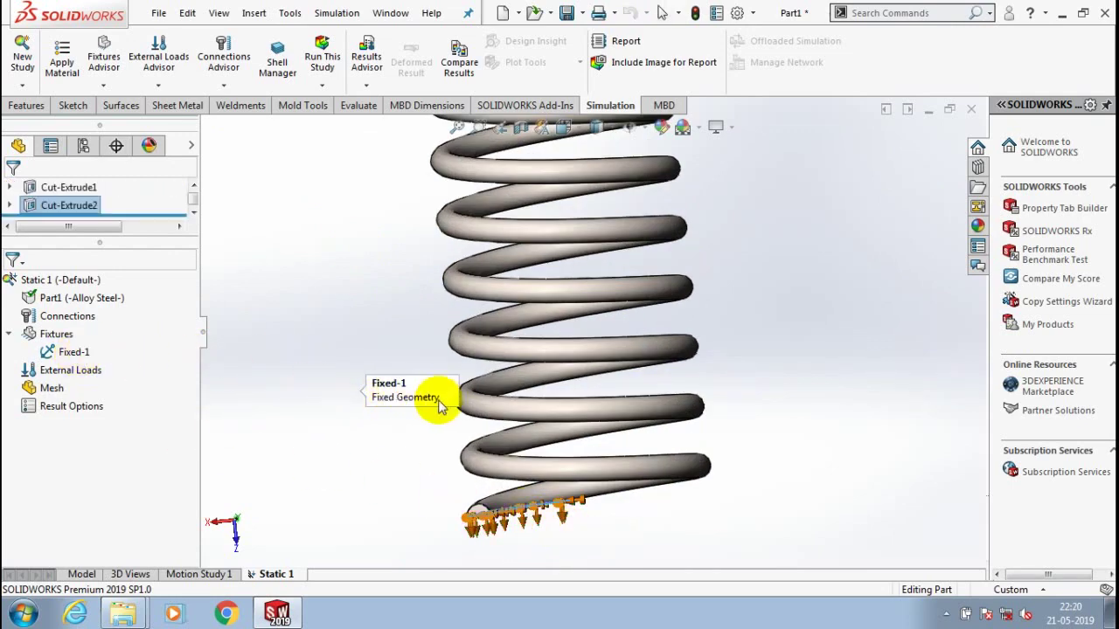
scroll(700, 406, "up", 1)
scroll(701, 406, "up", 2)
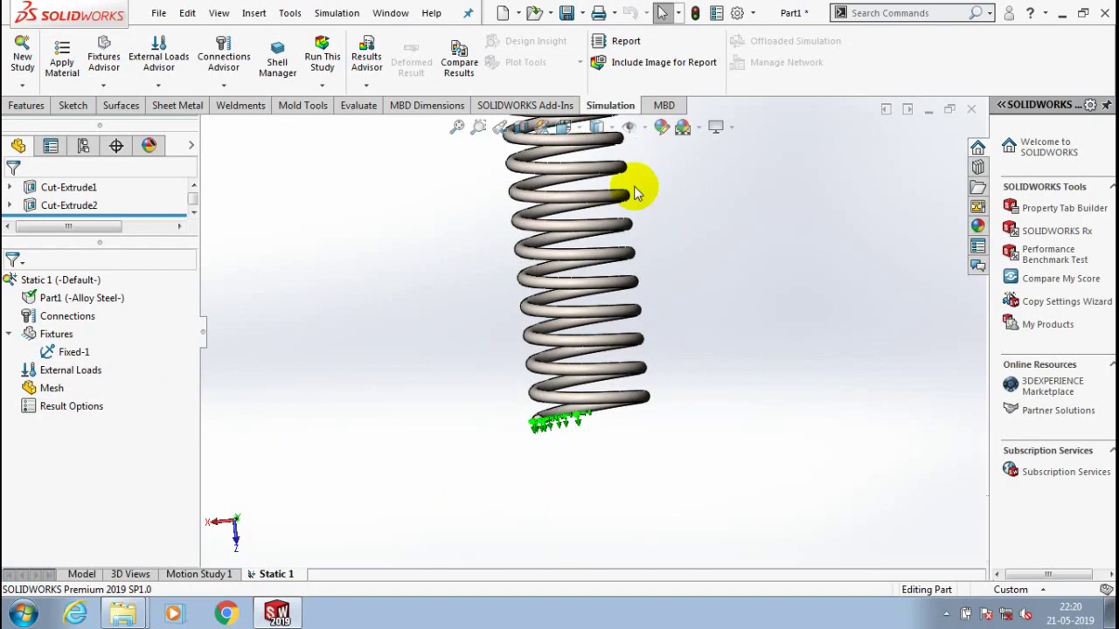
mouse_move(634, 186)
middle_mouse_down()
mouse_move(579, 275)
mouse_move(584, 288)
middle_mouse_up()
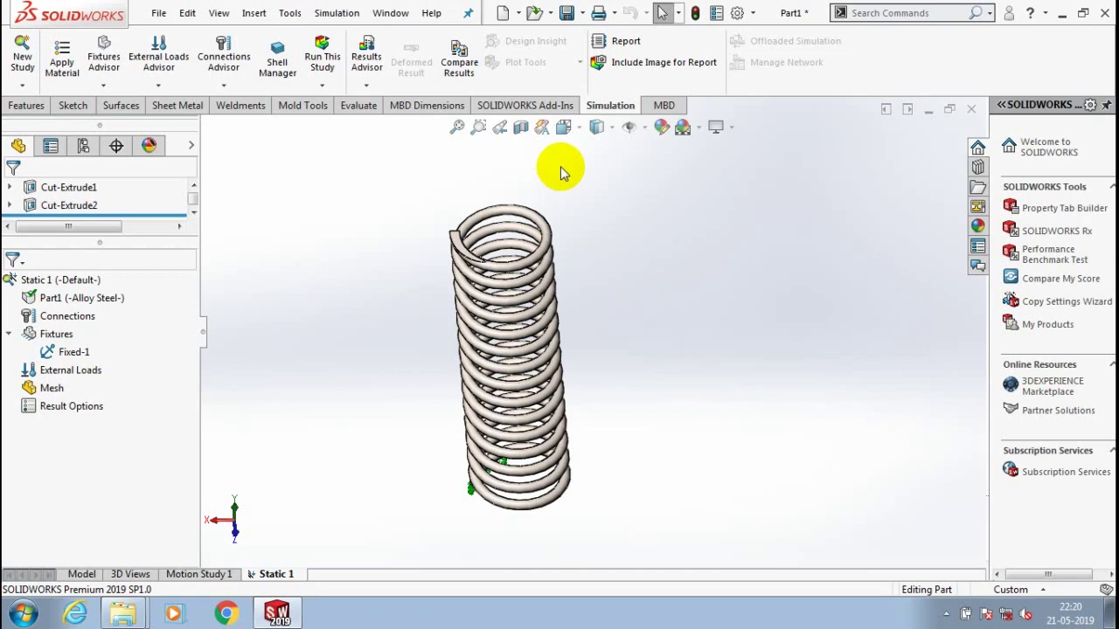
- Add Force-1, a 250 N force in SI units normal to the spring's top end face
left_click(158, 86)
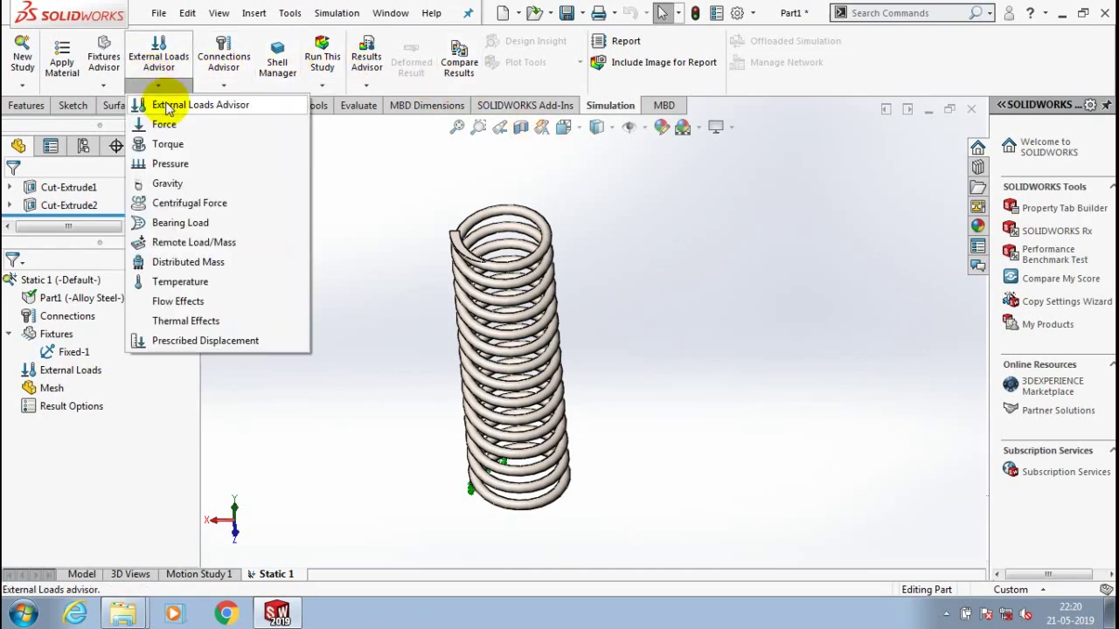
left_click(166, 107)
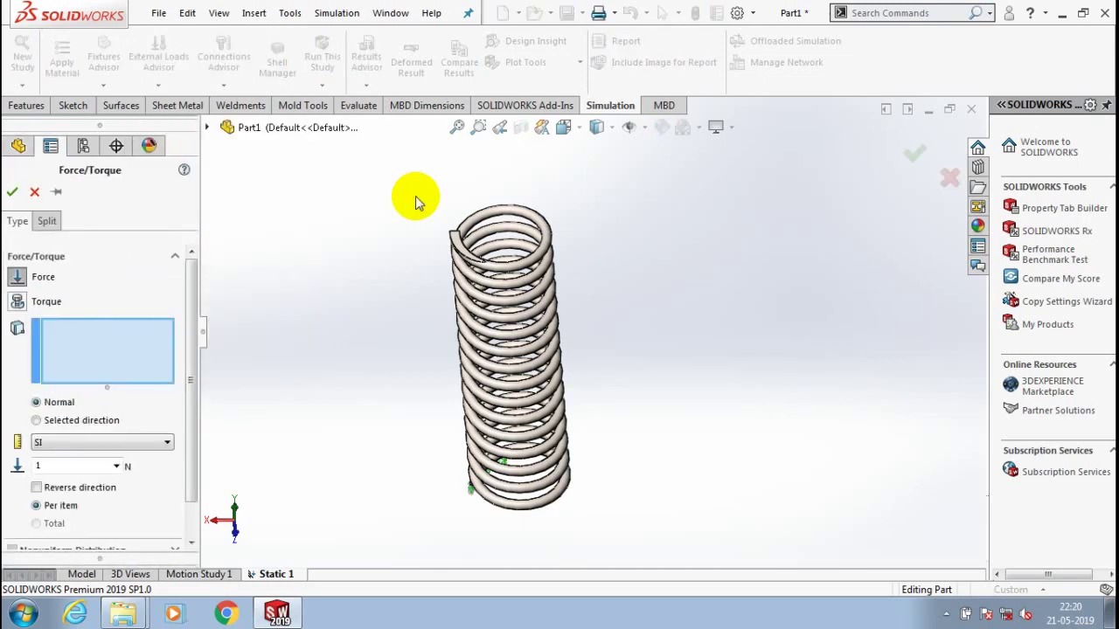
scroll(451, 243, "down", 2)
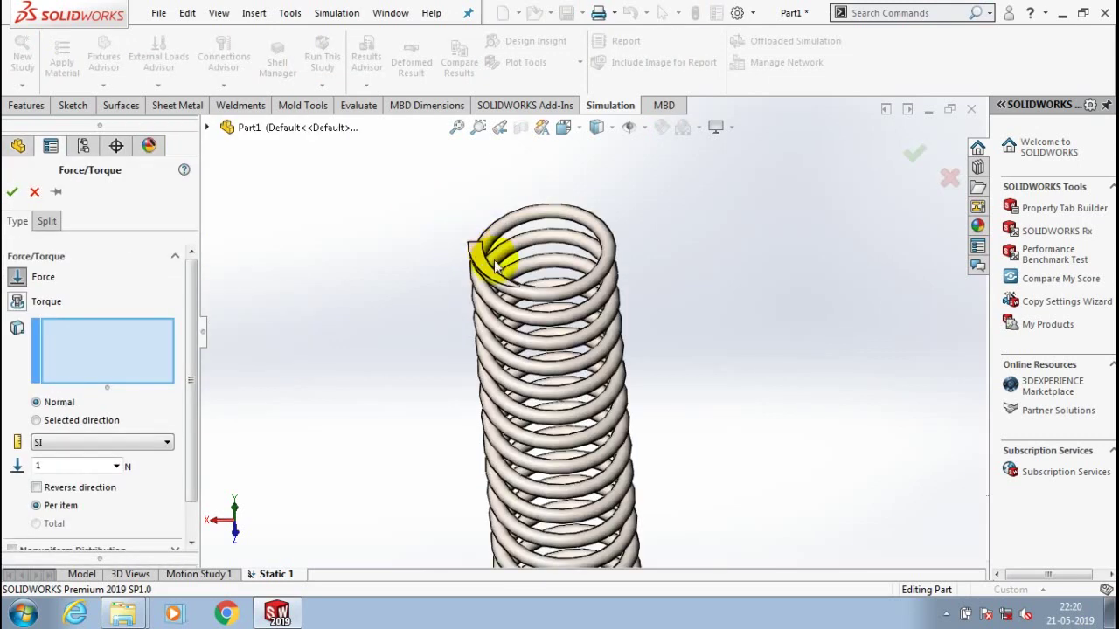
scroll(494, 267, "down", 2)
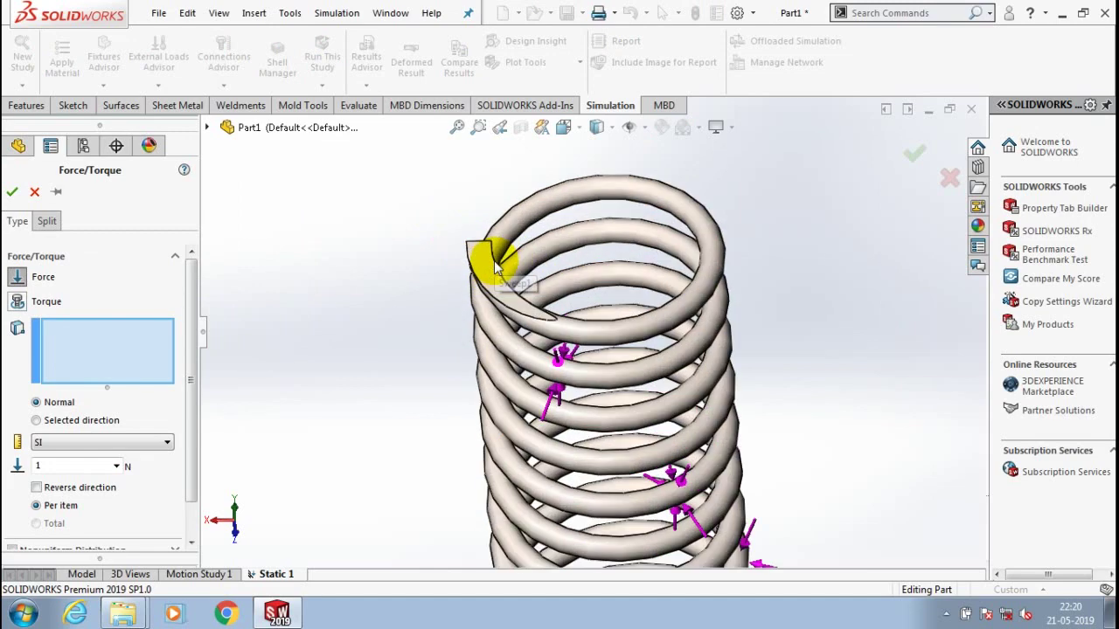
left_click(482, 268)
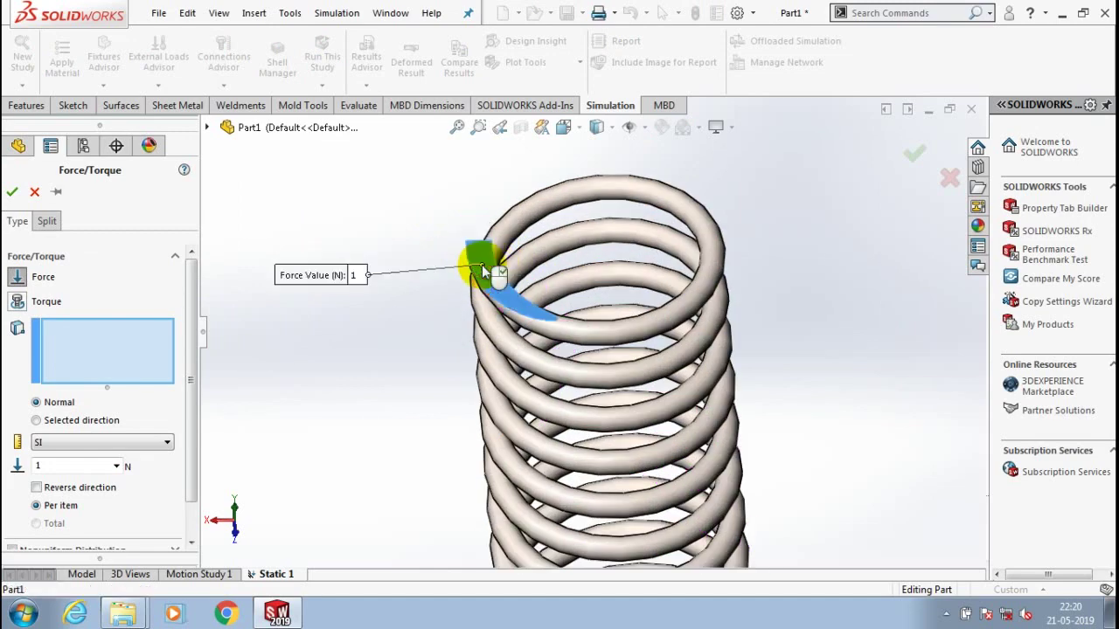
left_click(107, 441)
left_click(225, 445)
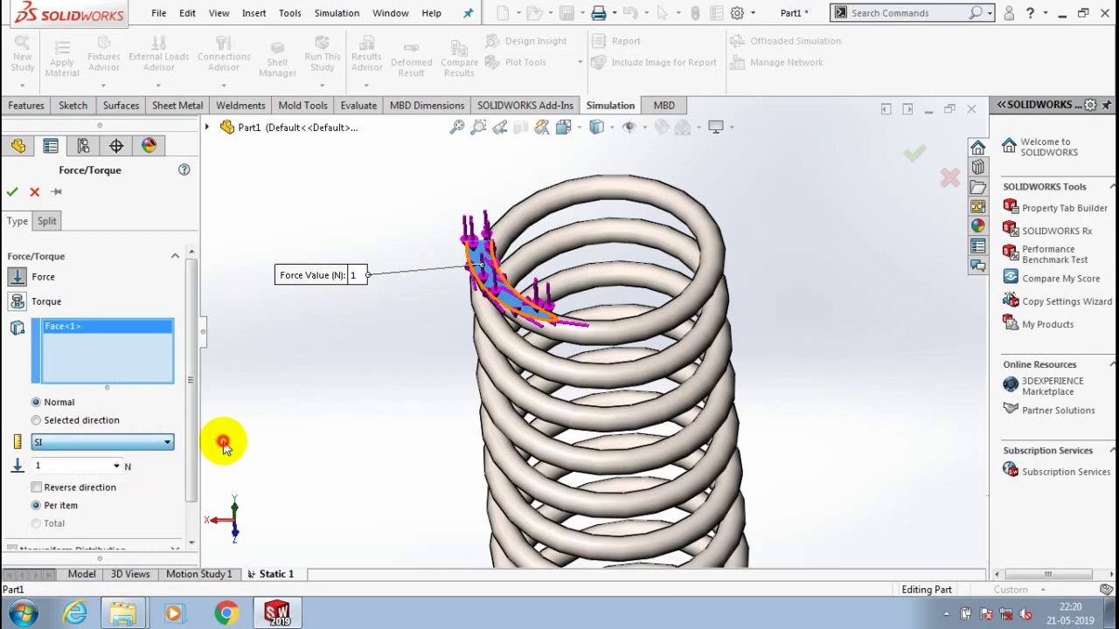
double_click(87, 469)
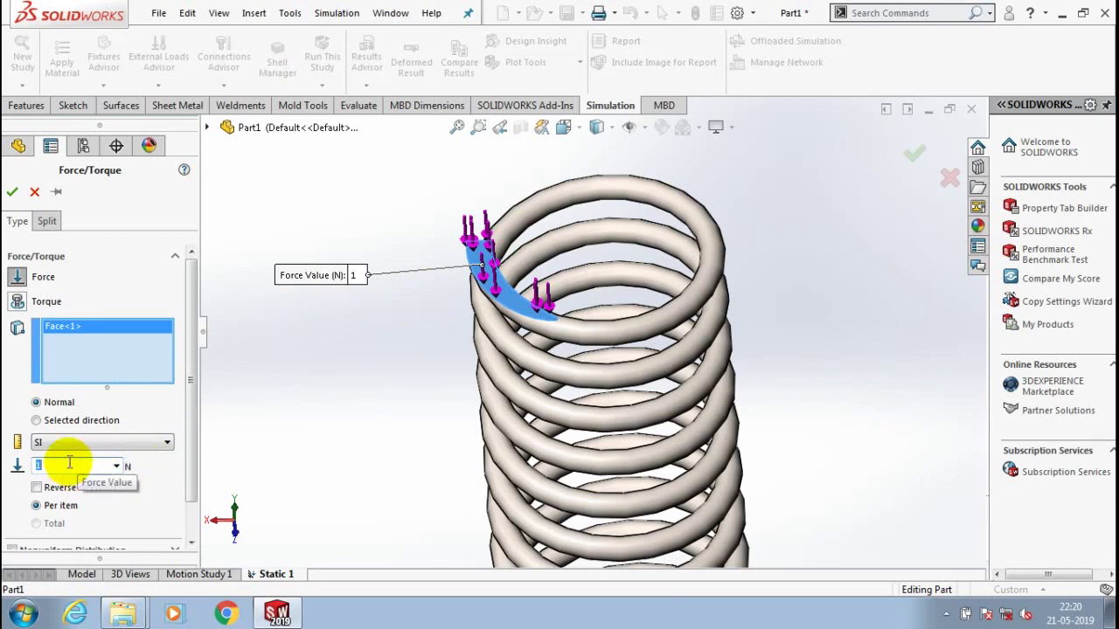
type("250")
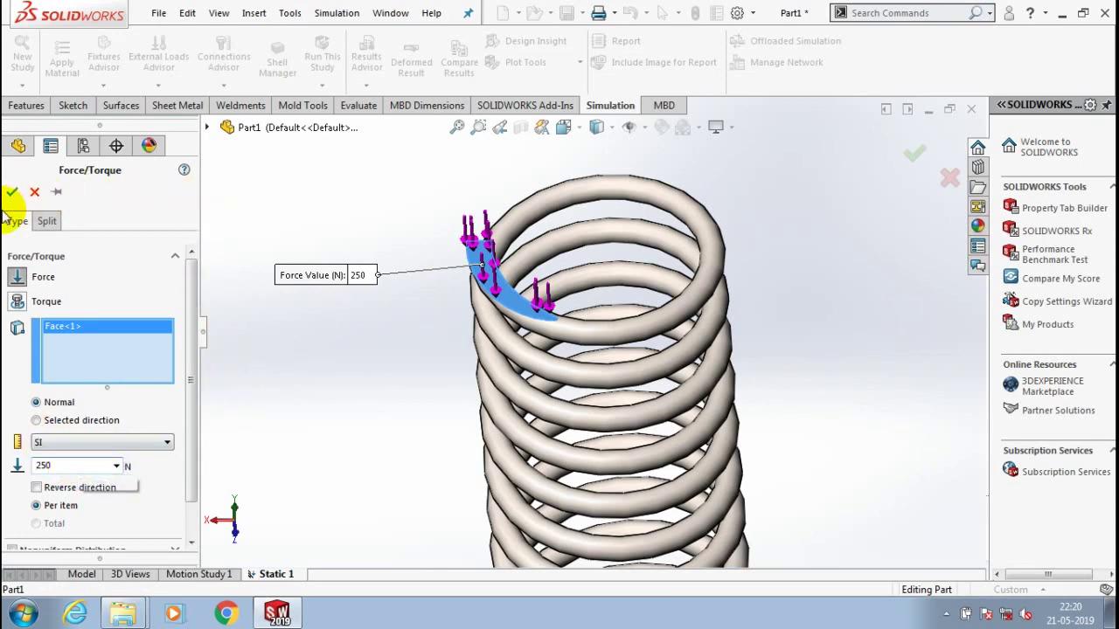
left_click(11, 193)
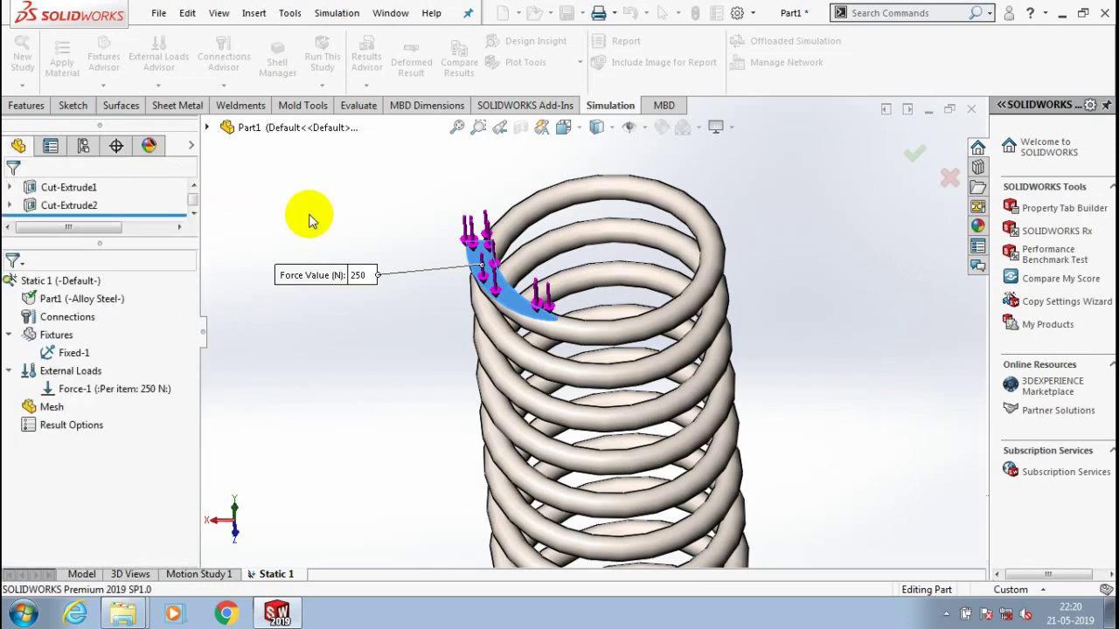
- Create the spring's solid tetrahedral mesh at the default centred density
left_click(52, 411)
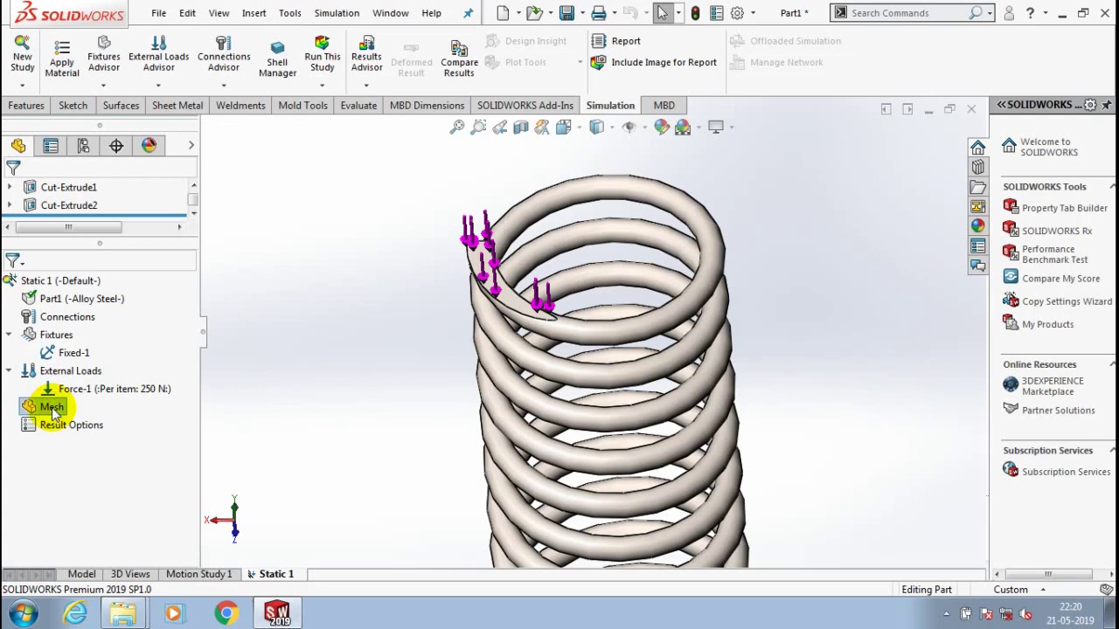
right_click(53, 411)
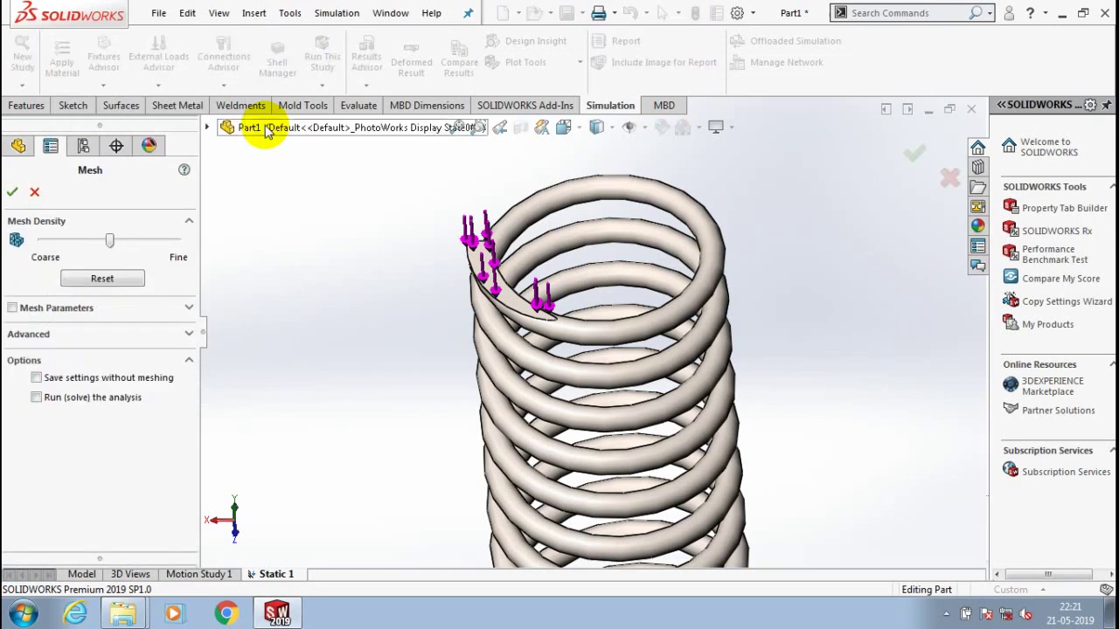
left_click(11, 194)
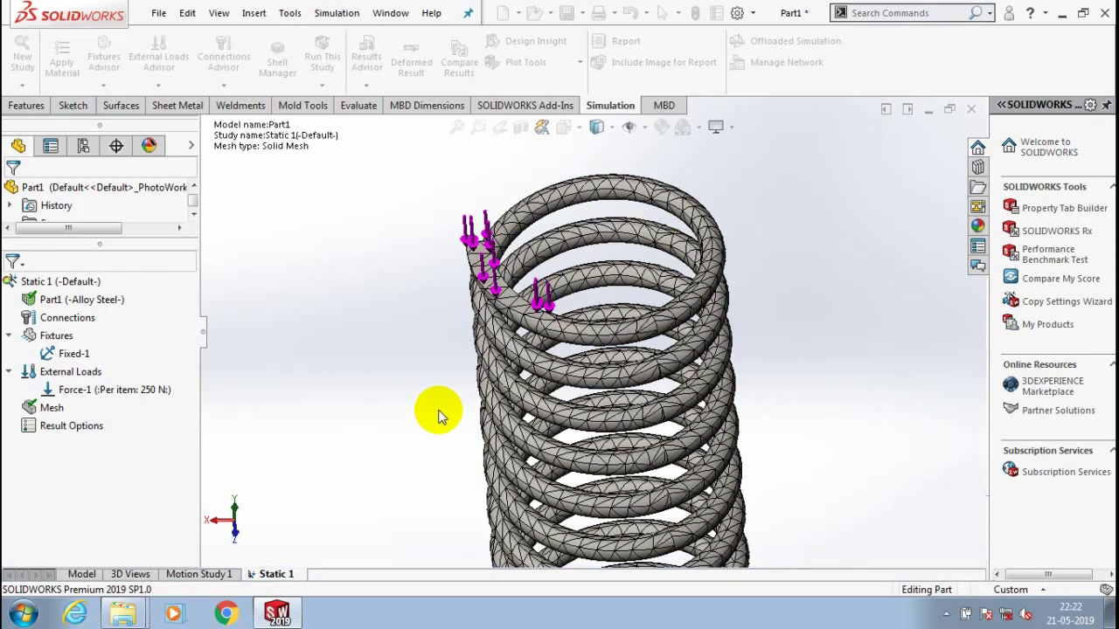
- Zoom out to inspect the meshed spring, then run the Static 1 study
scroll(429, 419, "up", 1)
scroll(418, 421, "up", 1)
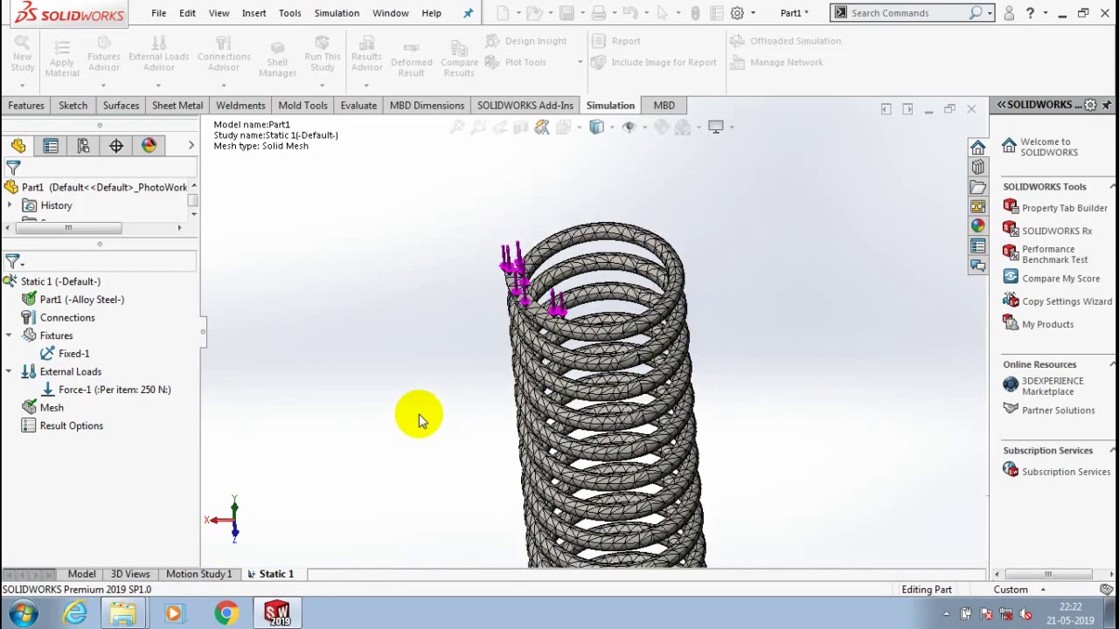
scroll(419, 414, "up", 1)
scroll(455, 507, "up", 1)
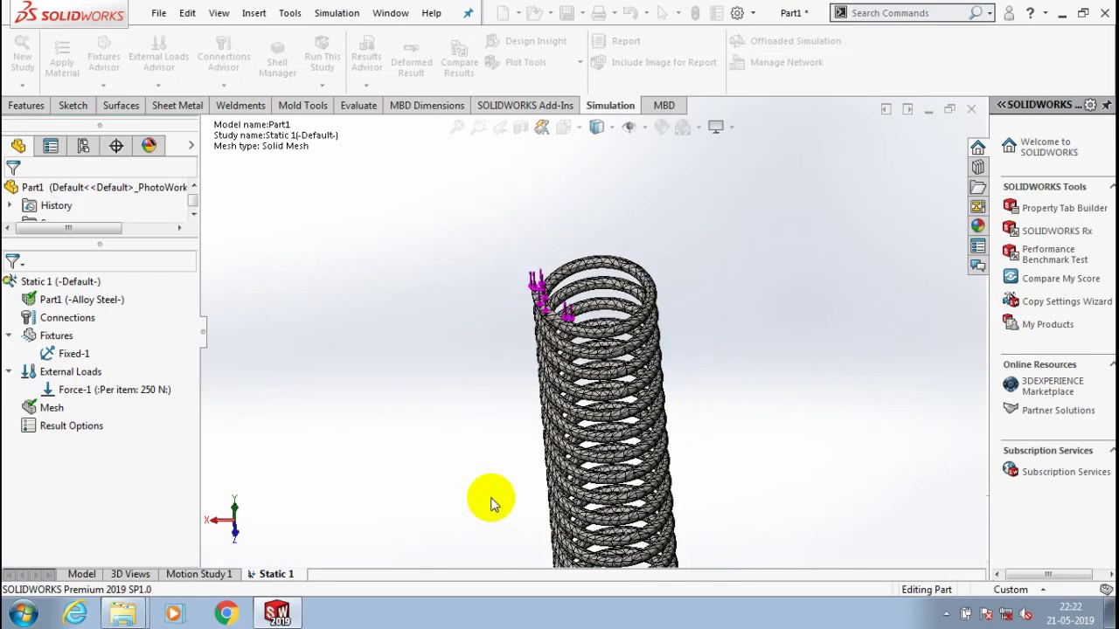
scroll(524, 411, "up", 1)
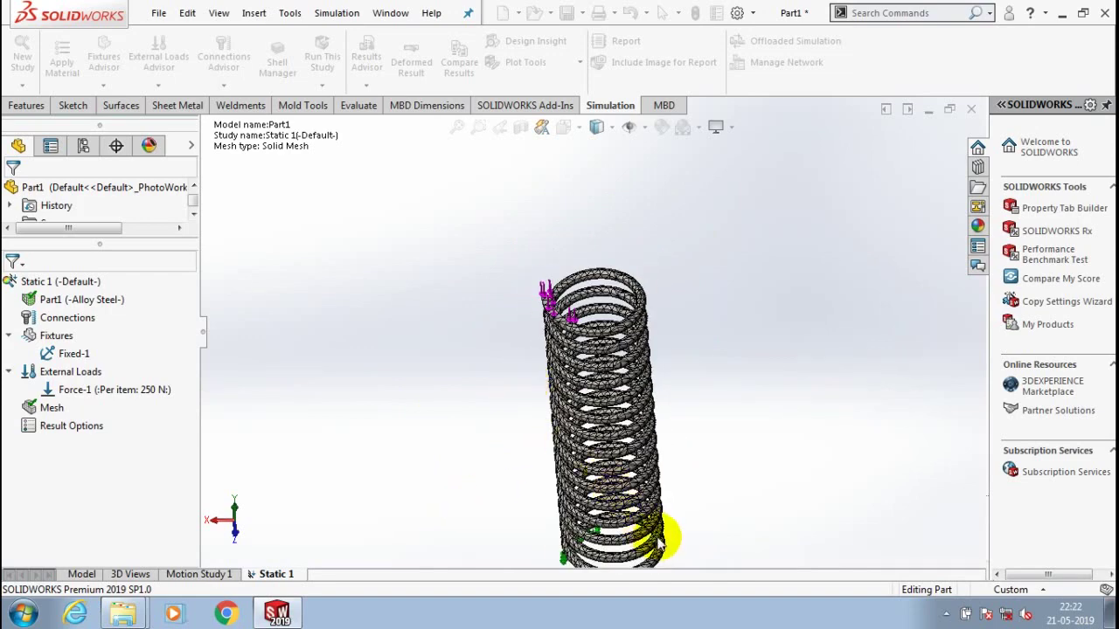
scroll(659, 542, "up", 1)
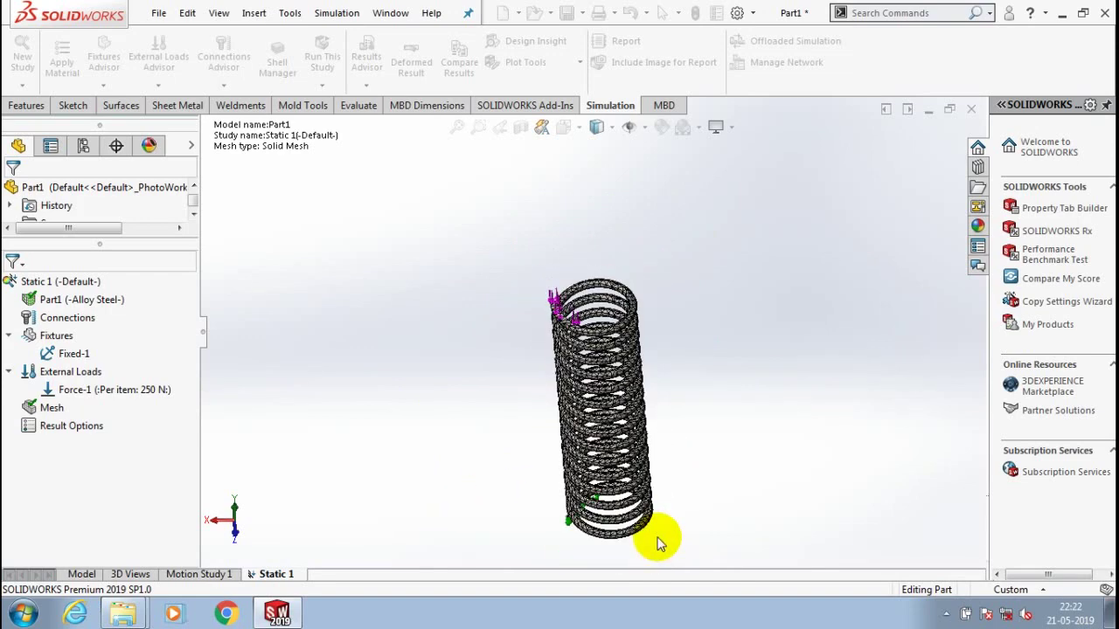
scroll(654, 420, "down", 1)
scroll(490, 127, "down", 1)
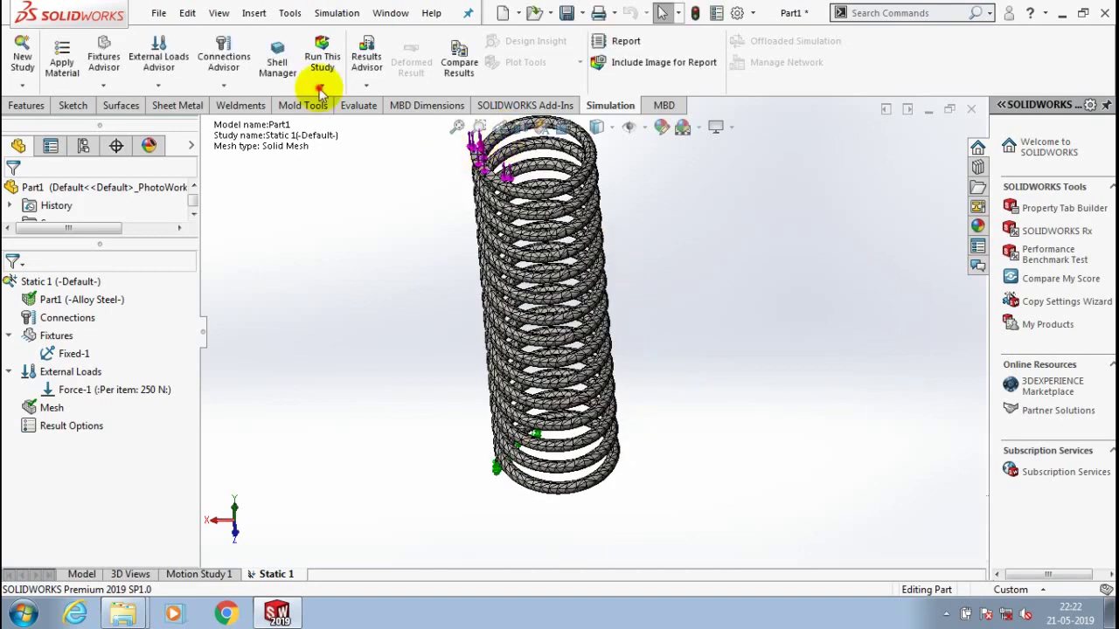
left_click(320, 95)
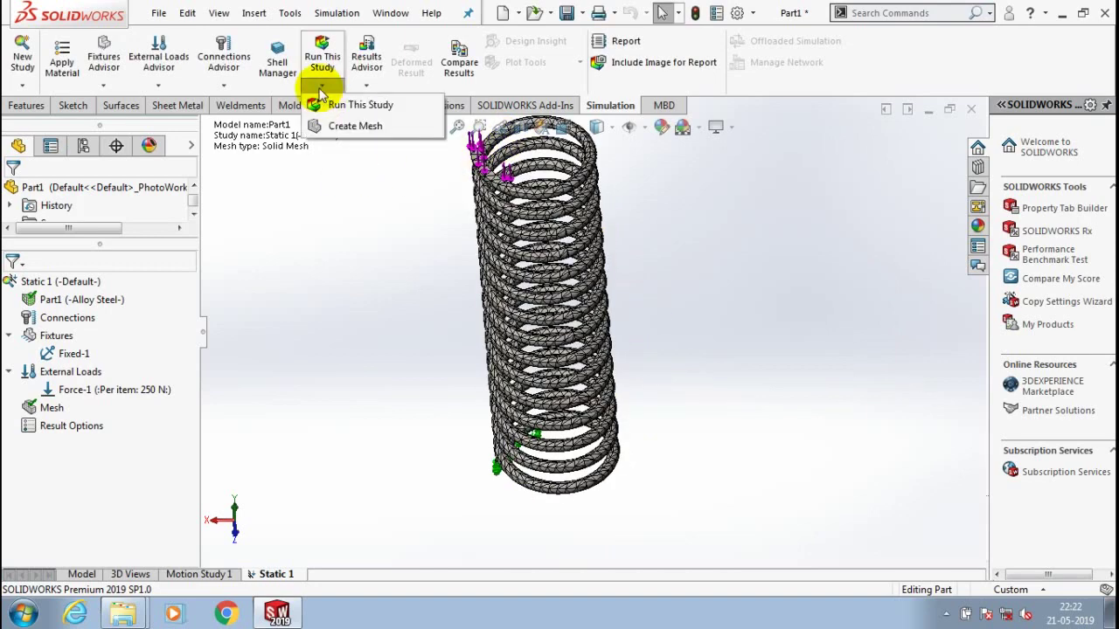
left_click(330, 109)
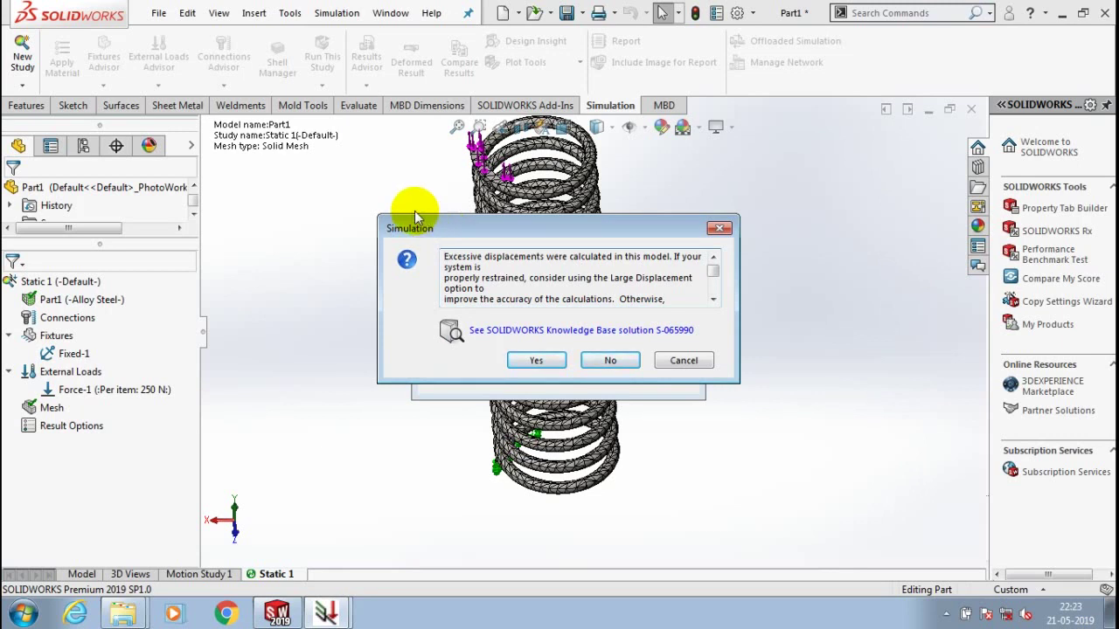
- Accept the excessive-displacement warning so the solve completes with a 3.779e+08 N/m^2 von Mises plot
left_click(714, 299)
left_click(714, 299)
left_click(713, 299)
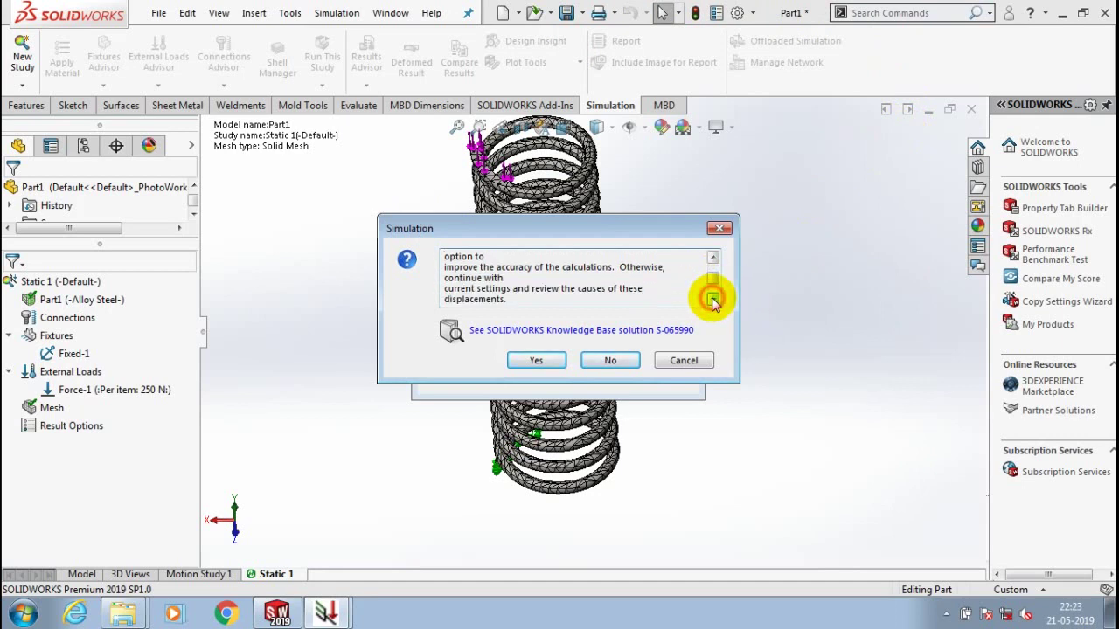
left_click(713, 299)
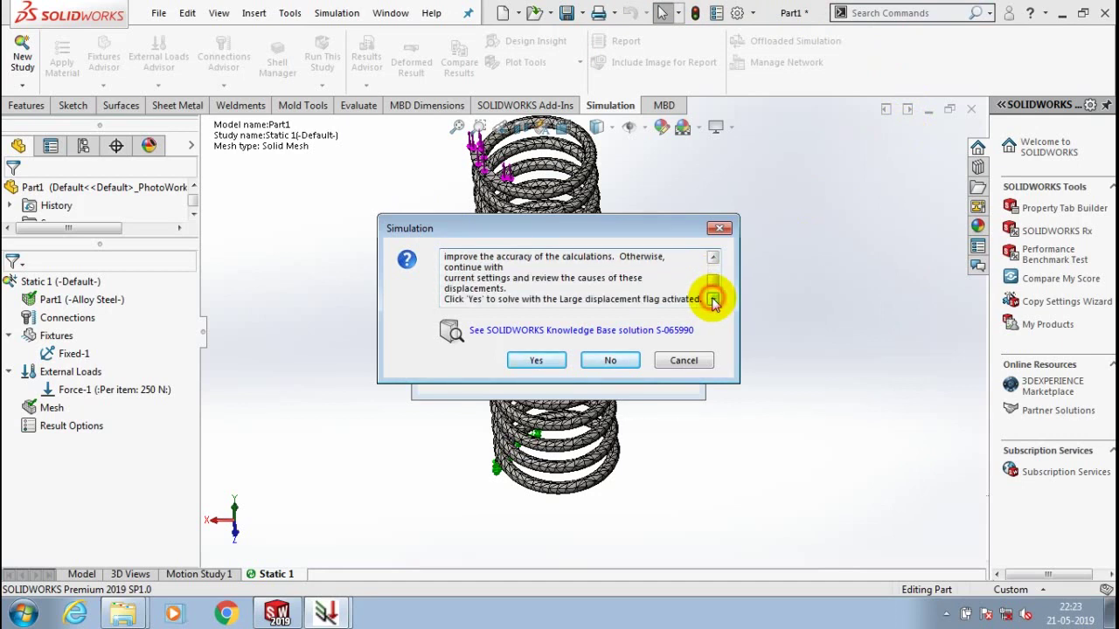
key("Return")
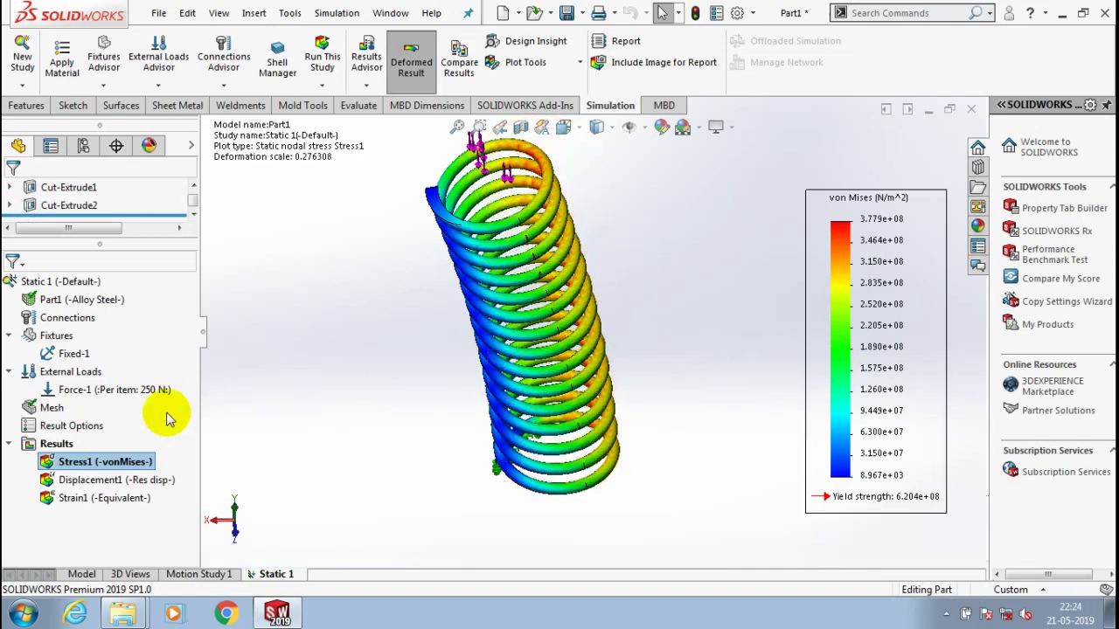
left_click(103, 464)
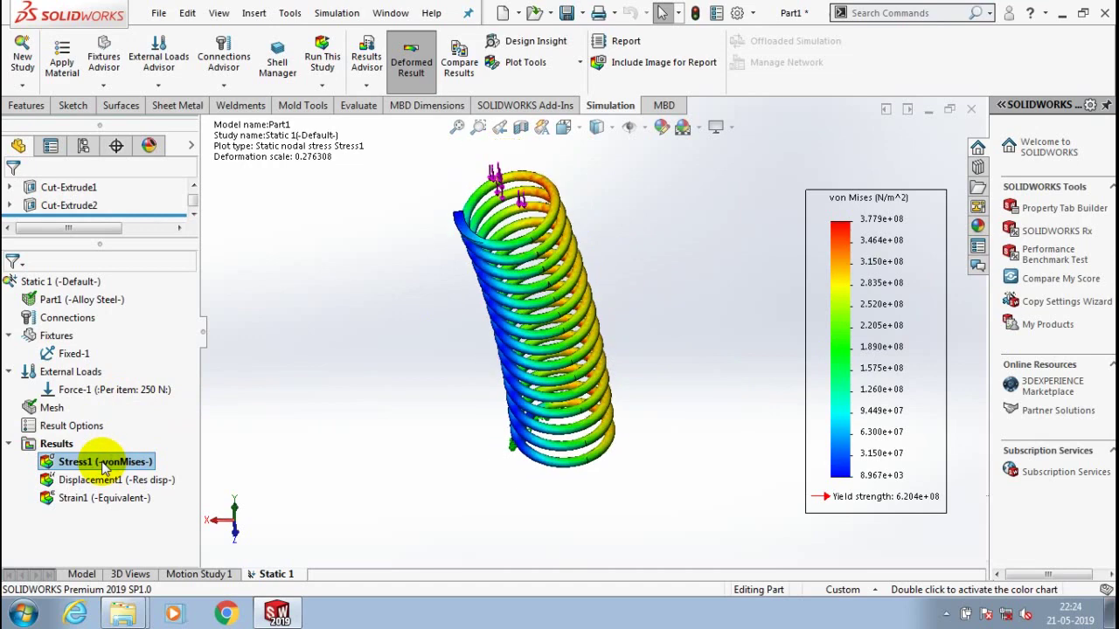
right_click(104, 467)
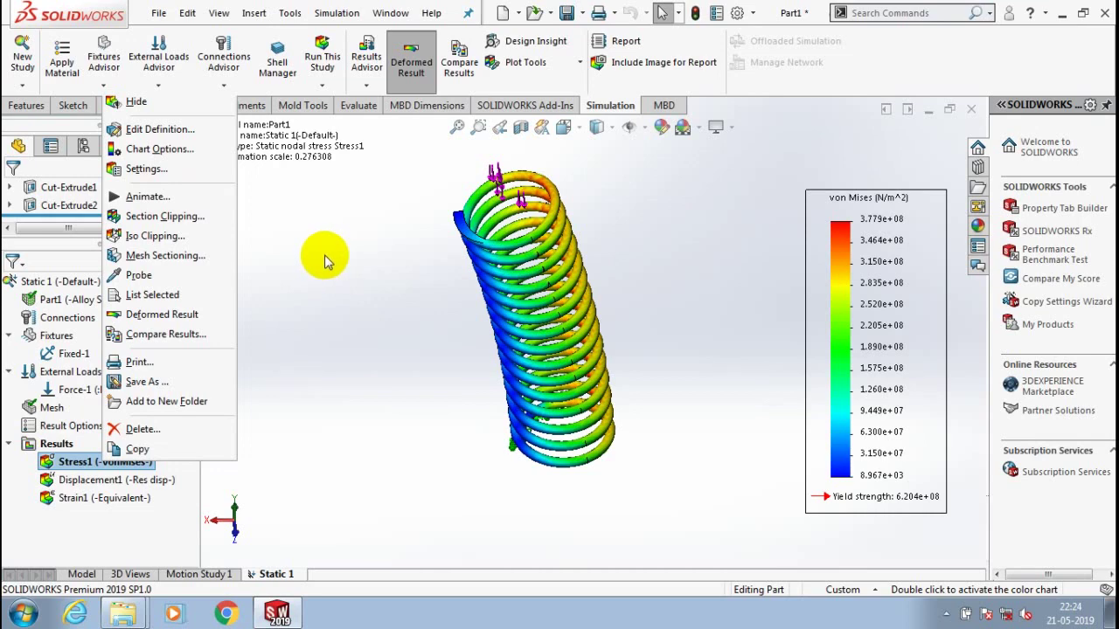
left_click(325, 261)
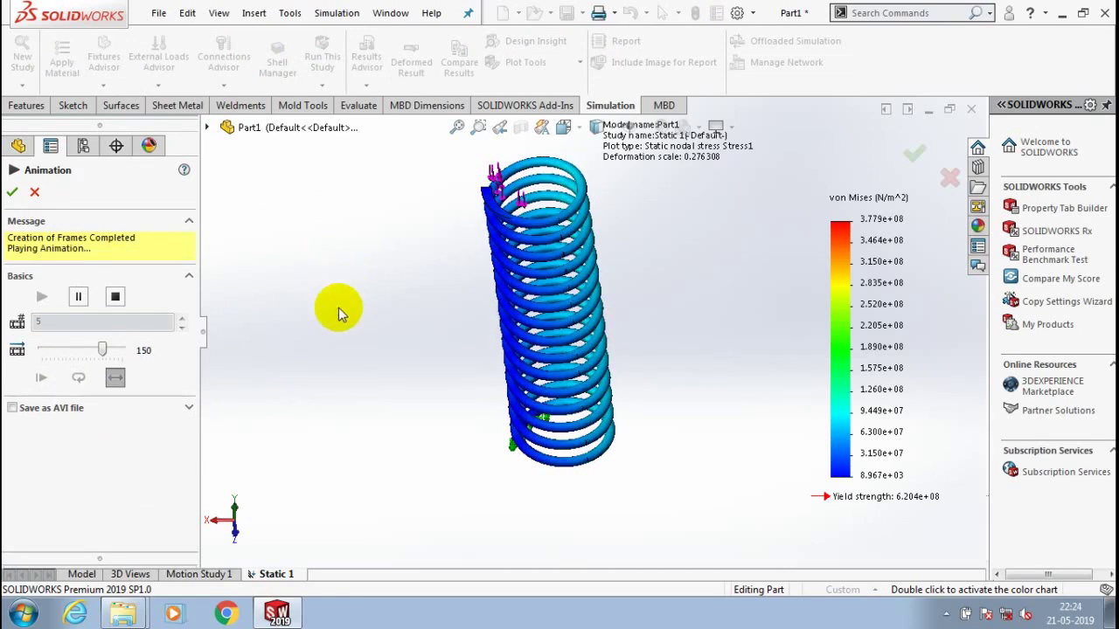
left_click(14, 194)
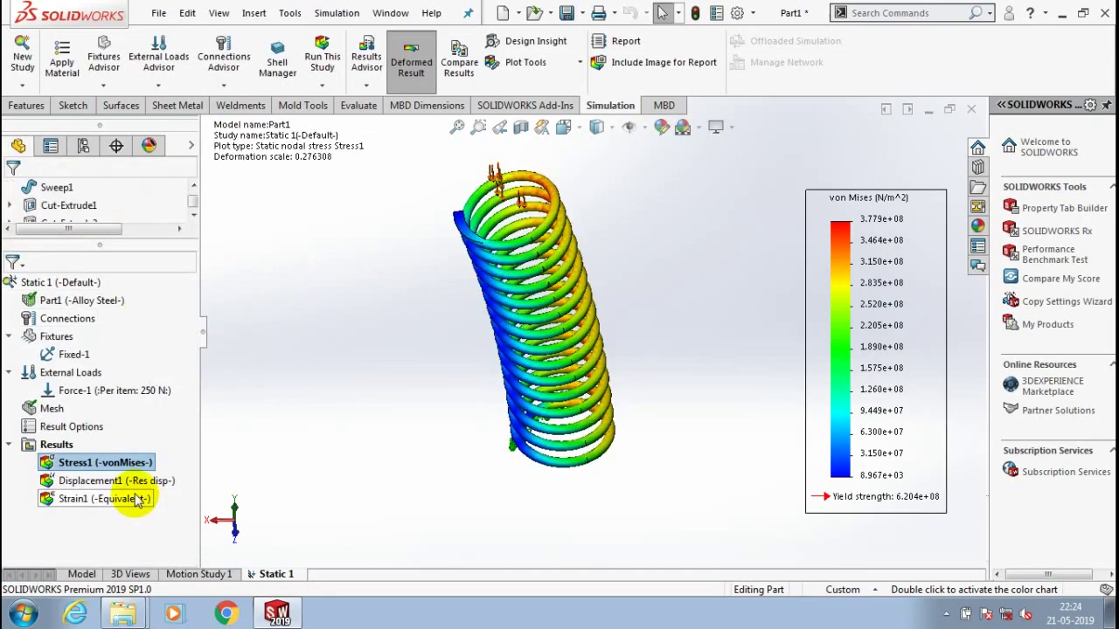
- Show the Displacement1 plot, peaking at 1.450e+02 mm, and play its deformation animation
left_click(111, 482)
right_click(111, 482)
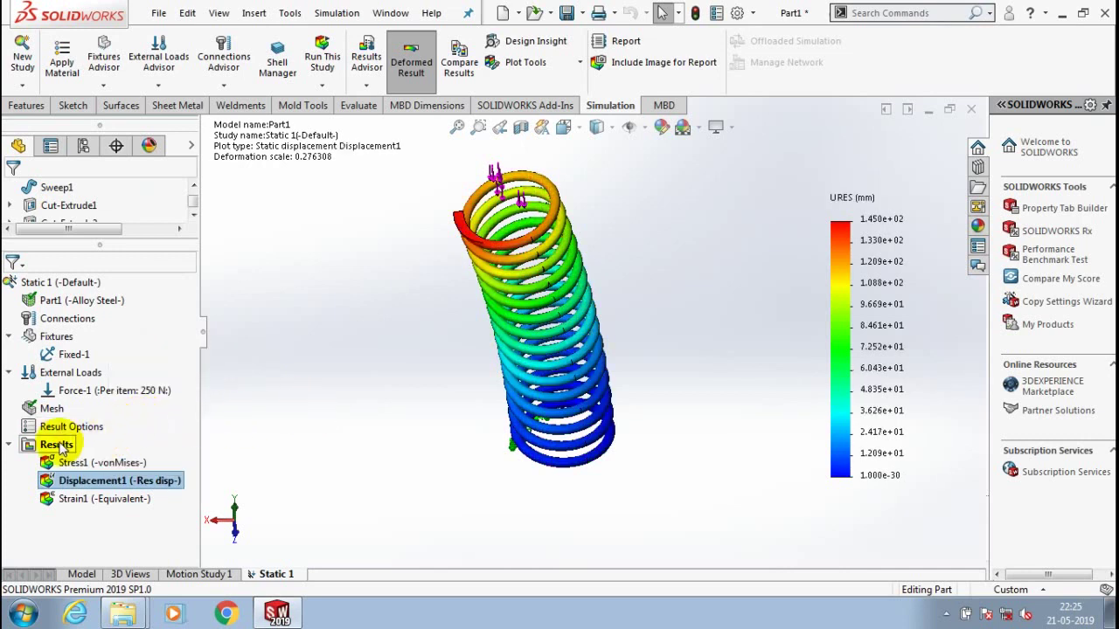
right_click(96, 480)
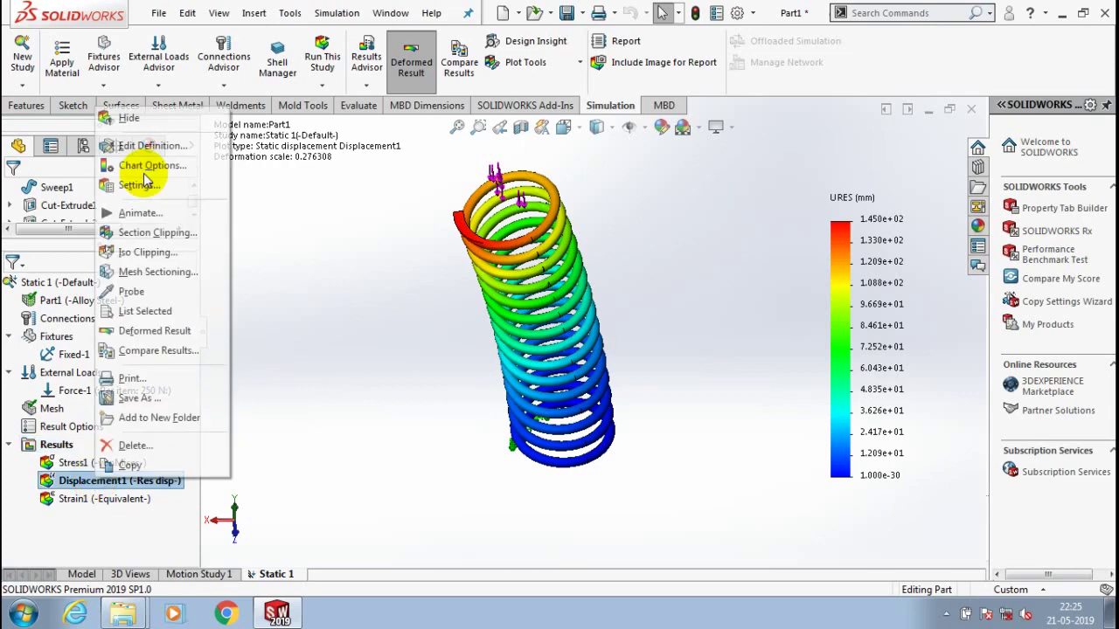
left_click(140, 213)
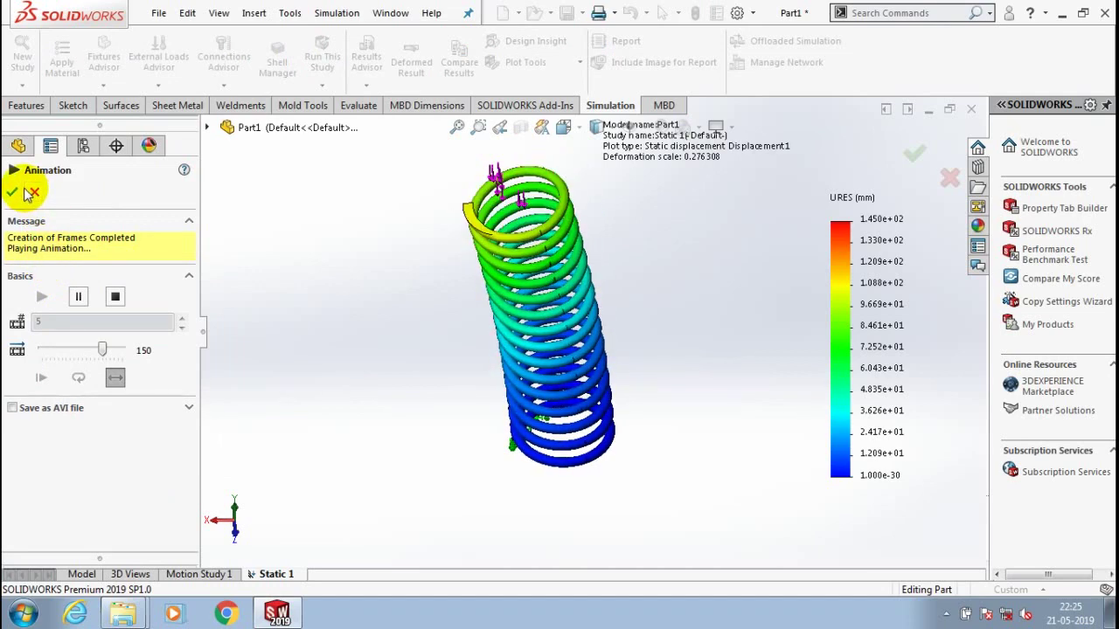
left_click(16, 193)
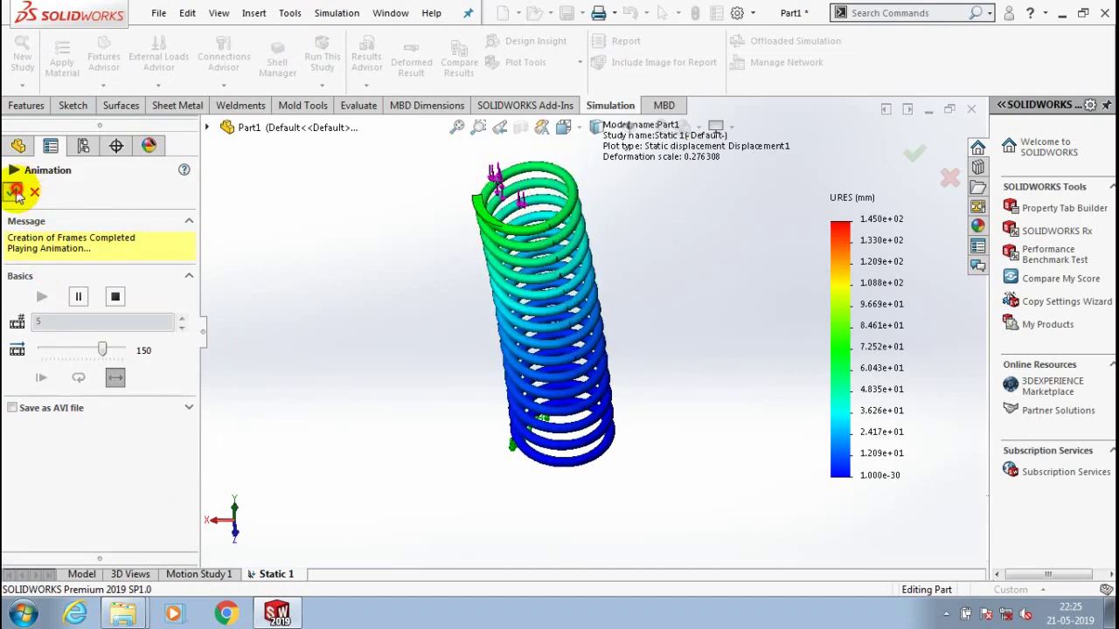